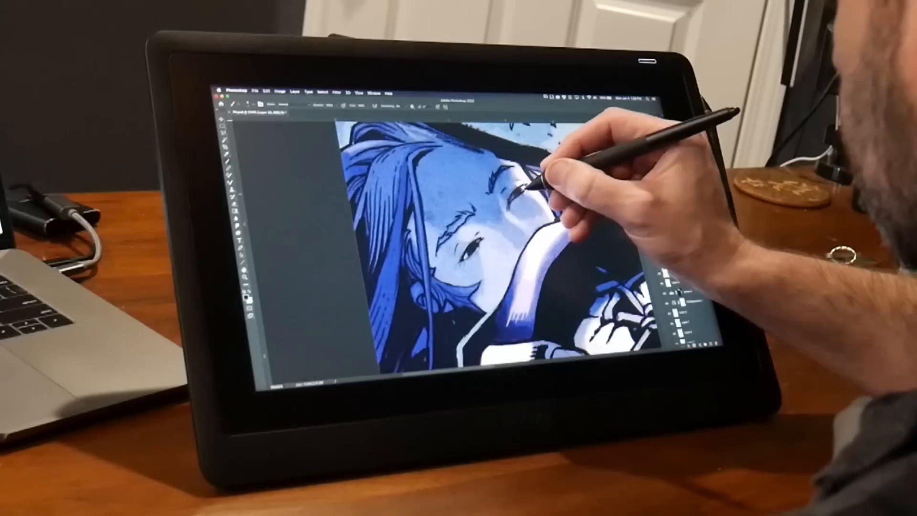
Touch up the inks along the hood's upper edge and around the puzzle-piece emblem with the Brush tool.
left_click_drag(452, 145, 532, 197)
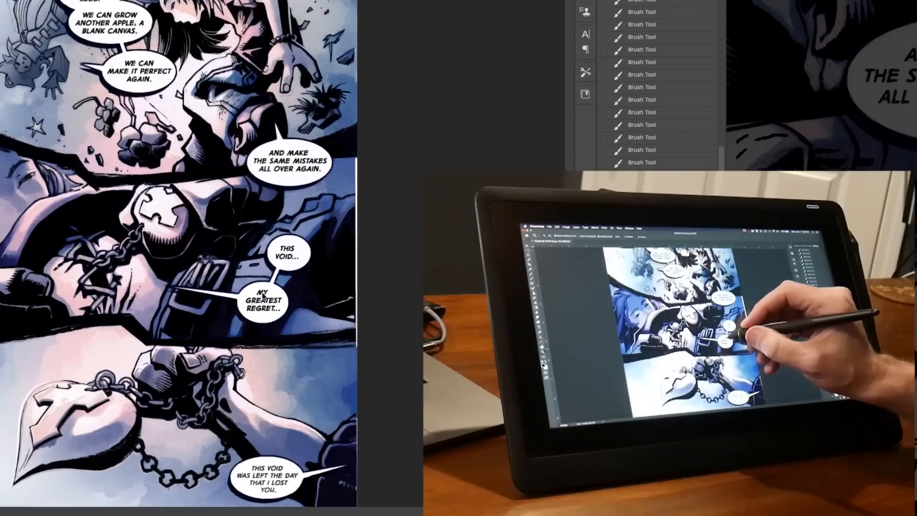
left_click_drag(263, 296, 97, 215)
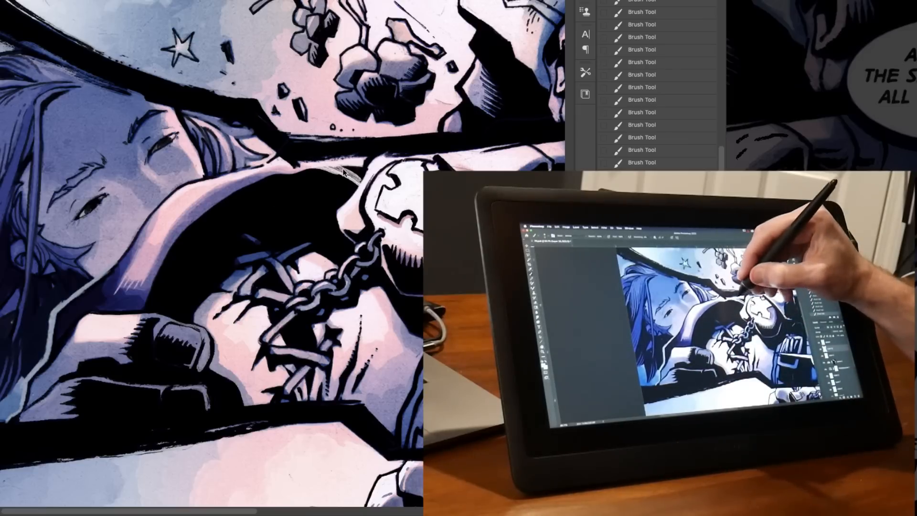
left_click_drag(327, 167, 351, 165)
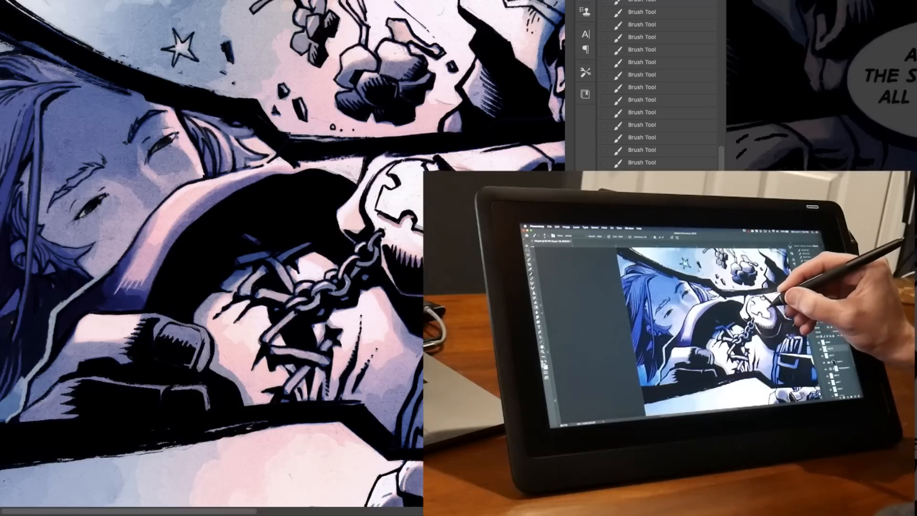
left_click_drag(379, 213, 399, 221)
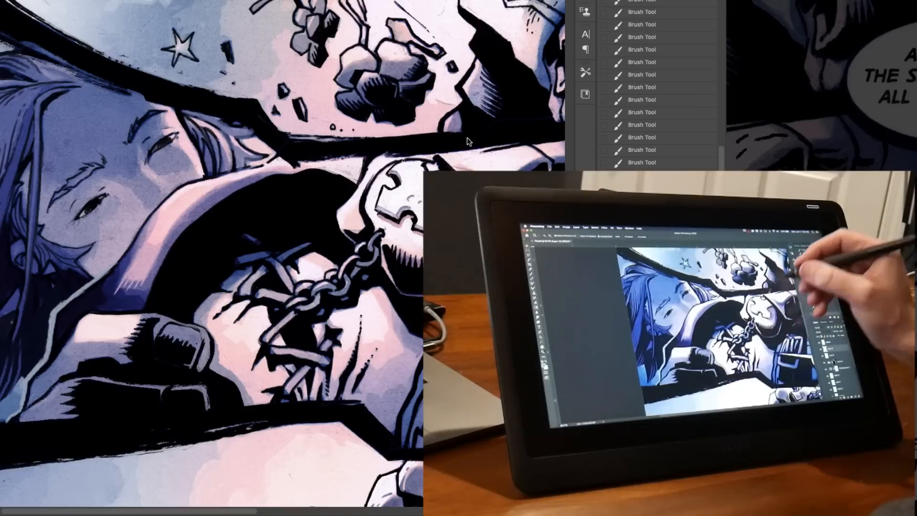
Ink the dark area below the puzzle-piece emblem and add fine hatching to the neck beside the chain.
mouse_move(500, 181)
left_mouse_down()
mouse_move(408, 191)
mouse_move(433, 144)
left_mouse_up()
left_click(399, 239, "alt")
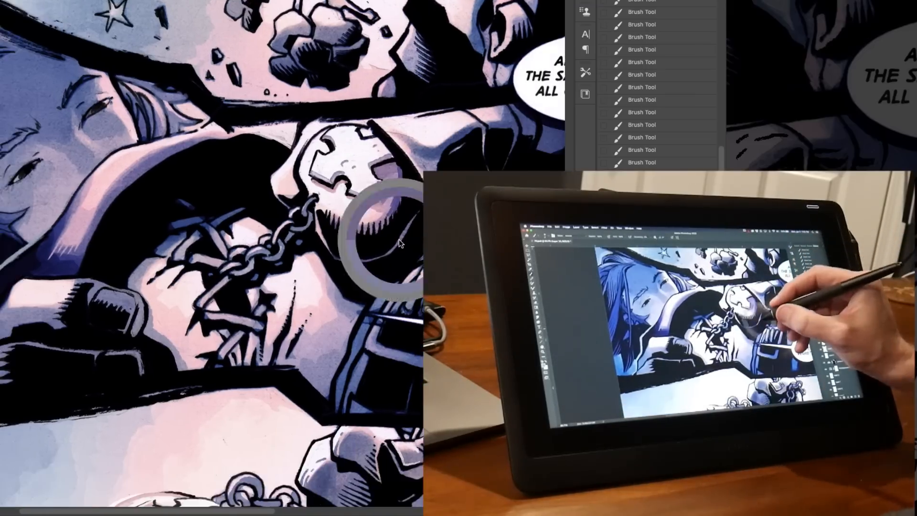
left_click_drag(334, 258, 375, 260)
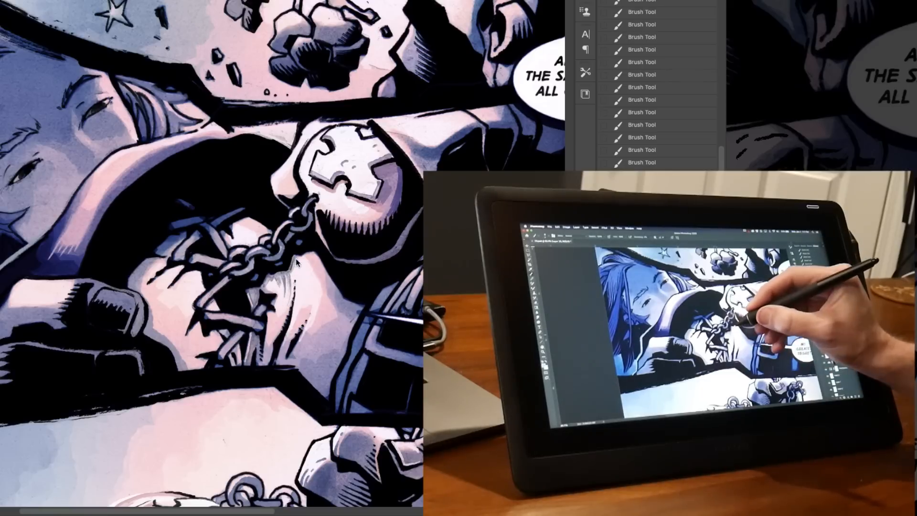
left_click(256, 294, "alt")
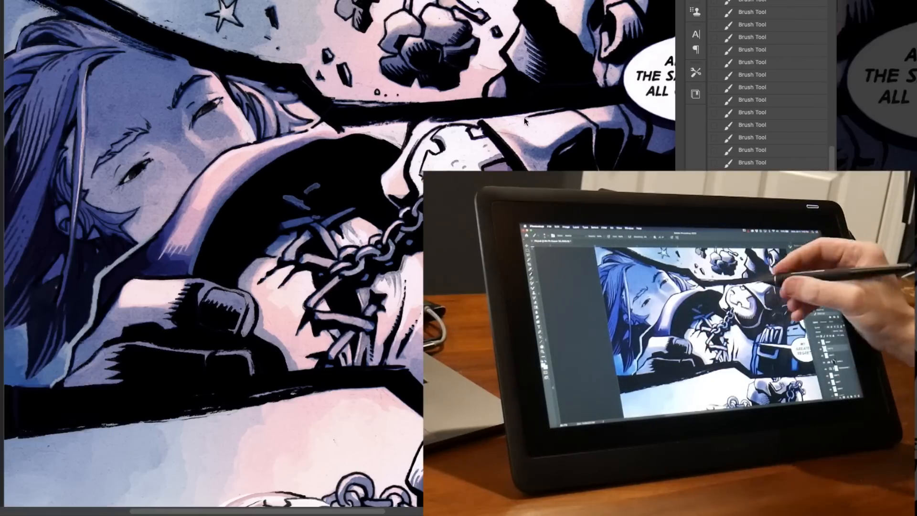
Brush ink details onto the lying figure's sleeve and the jacket folds between the speech balloons.
left_click_drag(571, 103, 497, 135)
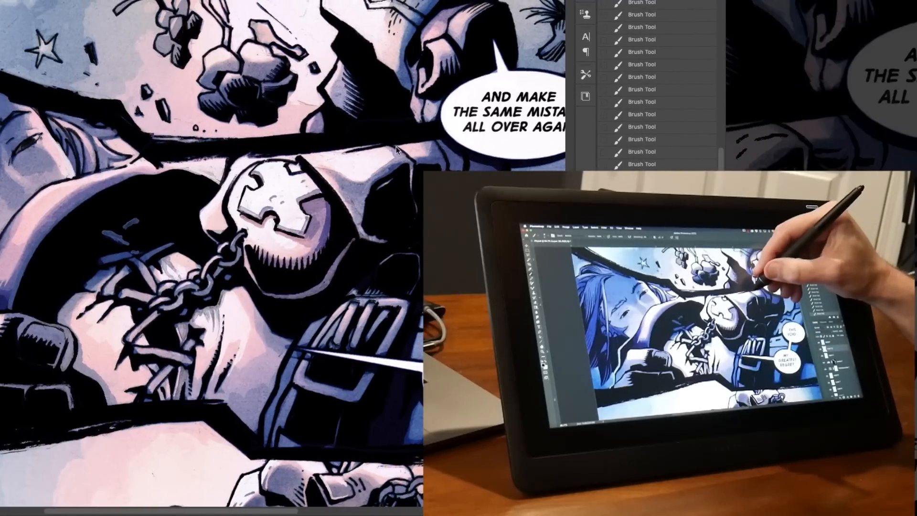
left_click(400, 160, "alt")
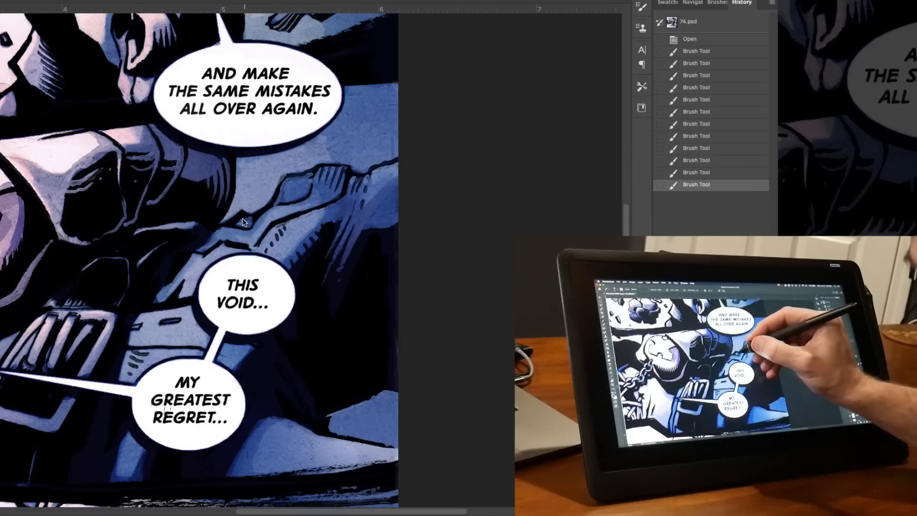
left_click_drag(243, 219, 248, 217)
left_click_drag(250, 217, 249, 221)
left_click_drag(243, 224, 227, 252)
left_click_drag(218, 254, 222, 255)
Ink the outline and hatching of the strap buckle and the shadow hatching on the neck next to it.
mouse_move(345, 281)
left_mouse_down()
mouse_move(431, 133)
mouse_move(354, 287)
mouse_move(385, 250)
mouse_move(414, 280)
left_mouse_up()
left_click_drag(210, 175, 414, 181)
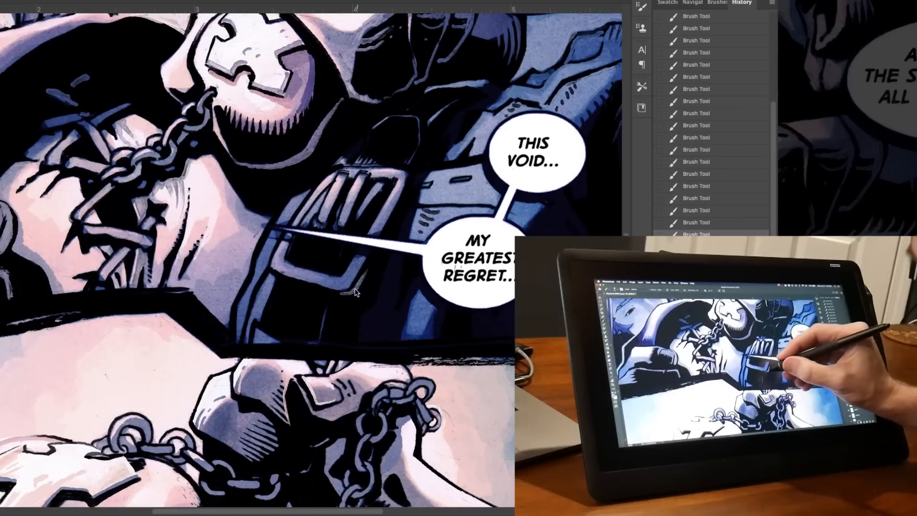
left_click_drag(367, 270, 411, 179)
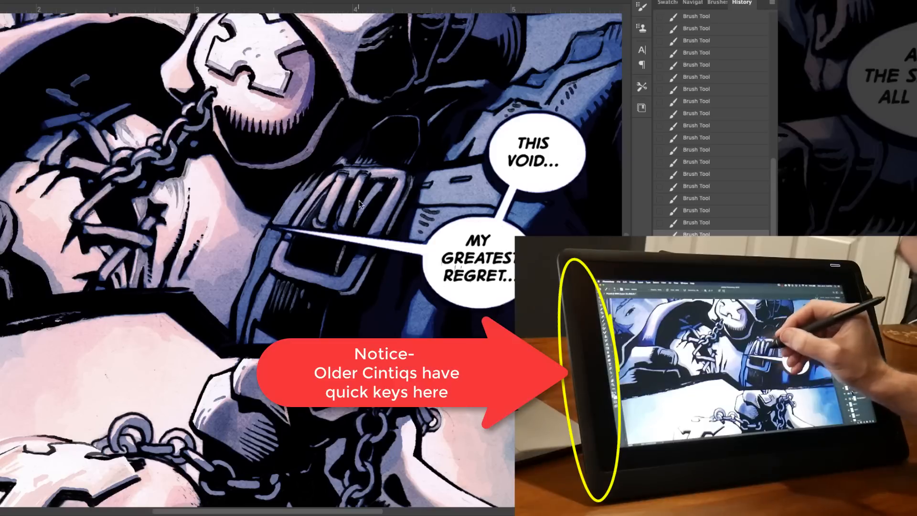
left_click_drag(247, 204, 336, 195)
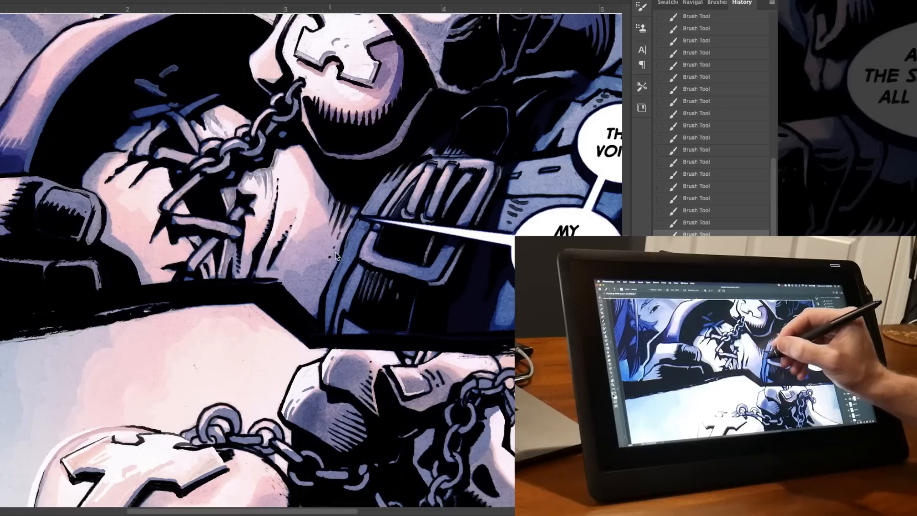
right_click(354, 214)
left_click(350, 185)
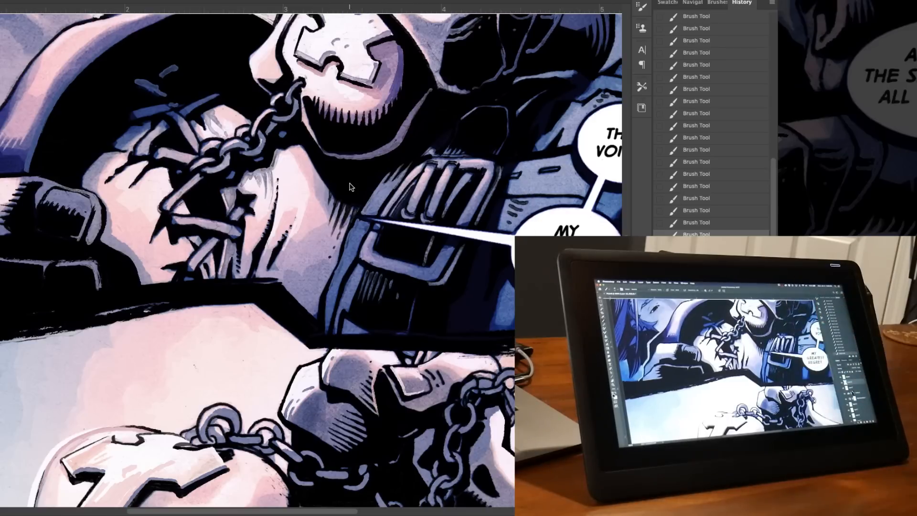
Save the comic page with its current inking.
left_click_drag(342, 220, 368, 163)
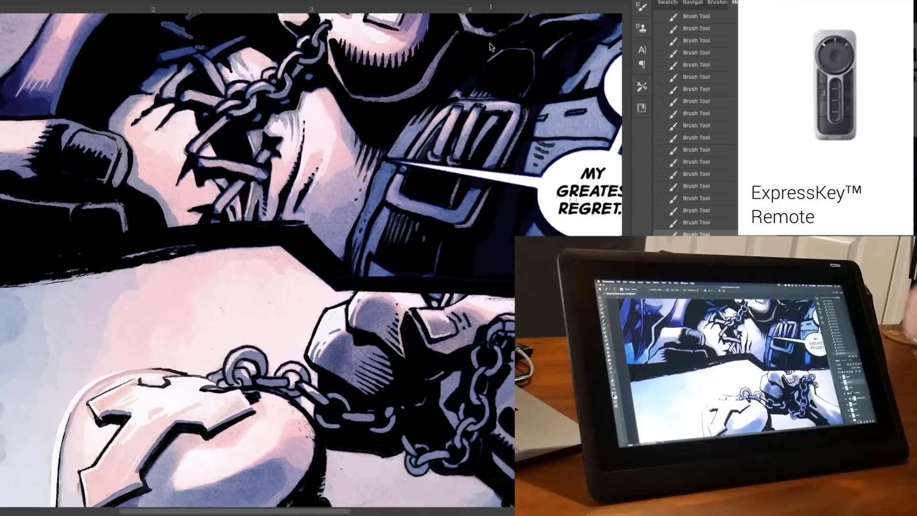
left_click_drag(546, 196, 353, 312)
left_click_drag(222, 101, 401, 167)
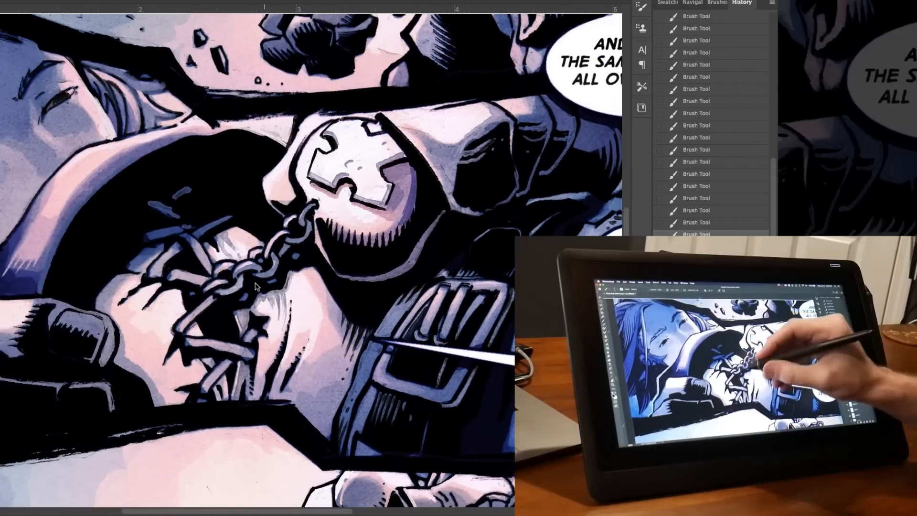
left_click_drag(256, 260, 478, 157)
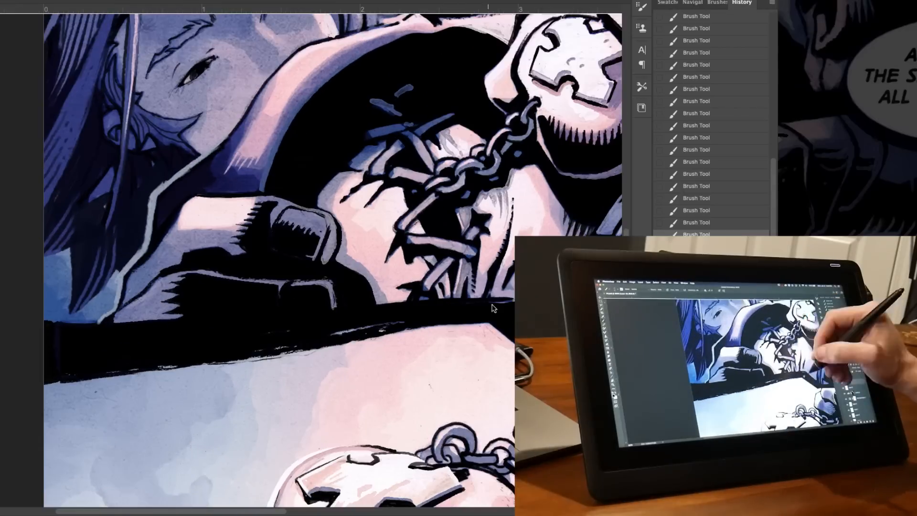
left_click_drag(493, 307, 177, 56)
key("ctrl+s")
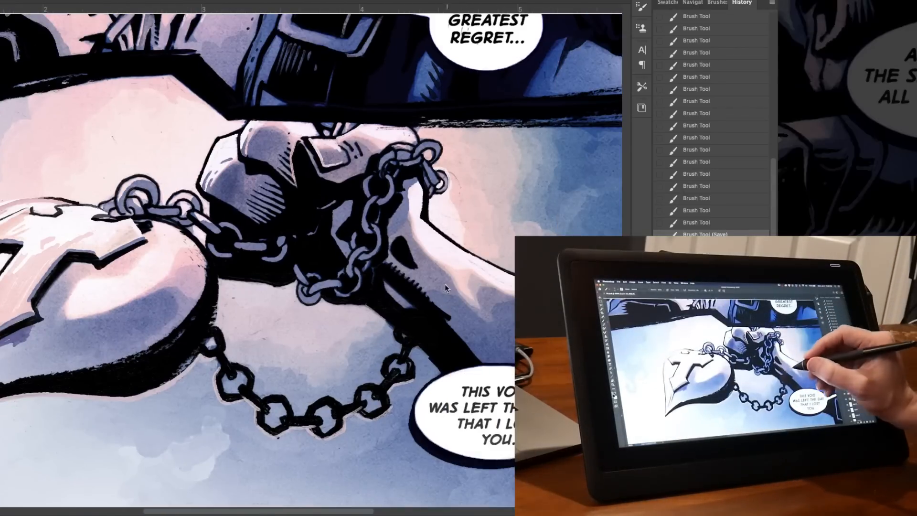
Draw a wide cuff around the forearm beside the chained fist in the bottom panel.
left_click_drag(431, 282, 426, 294)
key("ctrl+z")
left_click(474, 252)
left_click_drag(475, 252, 432, 301)
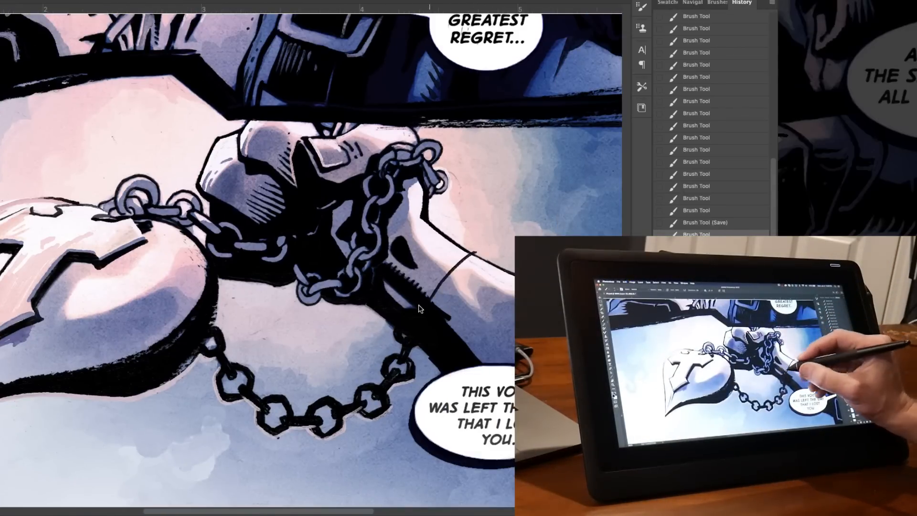
mouse_move(424, 221)
left_mouse_down()
mouse_move(388, 261)
mouse_move(406, 239)
left_mouse_up()
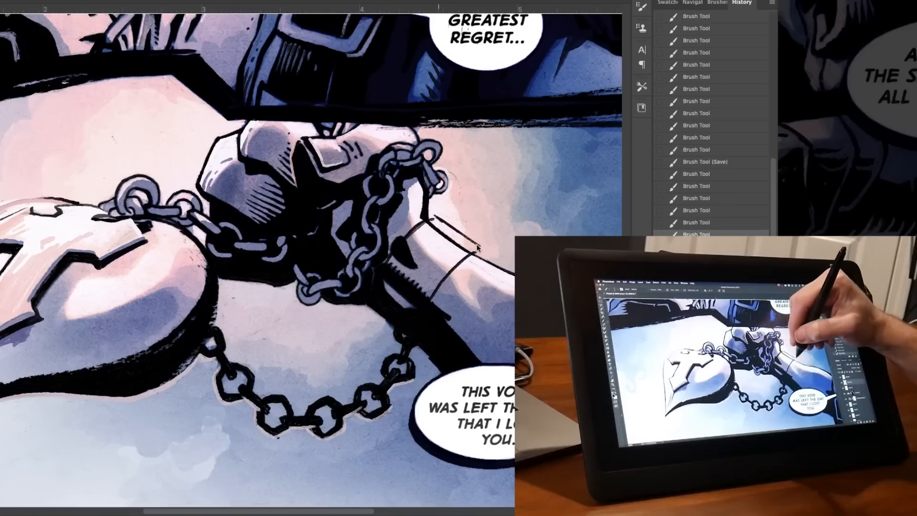
mouse_move(477, 247)
left_mouse_down()
mouse_move(435, 233)
mouse_move(437, 220)
mouse_move(425, 218)
mouse_move(432, 219)
mouse_move(418, 229)
mouse_move(486, 252)
left_mouse_up()
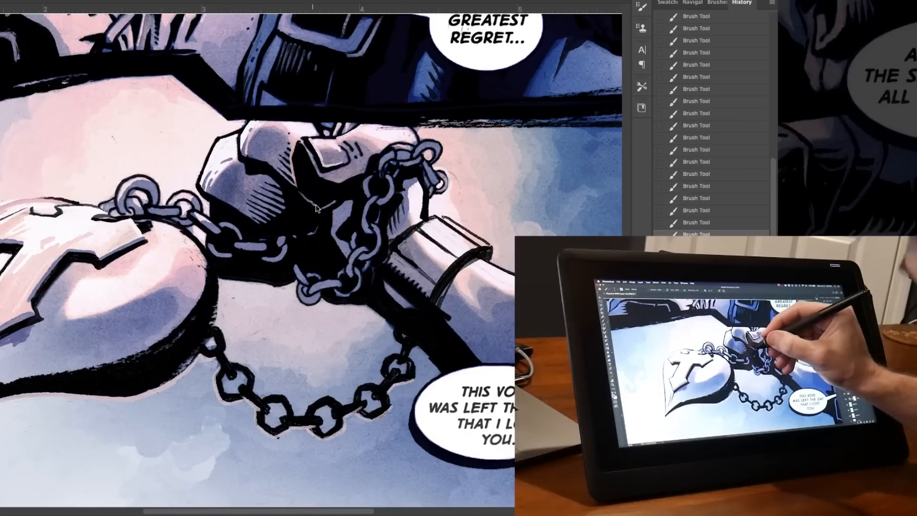
Undo the last few brush strokes in the bottom panel and redo them.
key("ctrl+z")
key("ctrl+z")
key("ctrl+z")
key("ctrl+z")
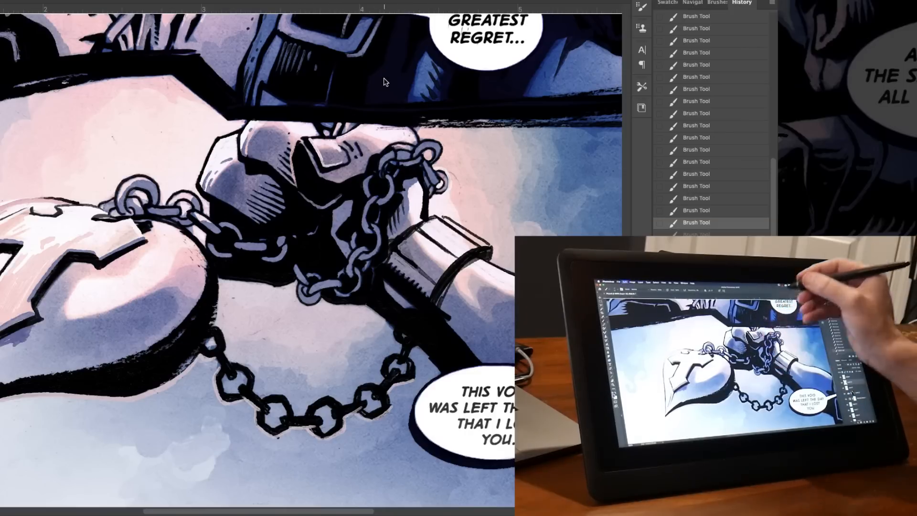
key("ctrl+shift+z")
key("ctrl+shift+z")
key("ctrl+shift+z")
key("ctrl+shift+z")
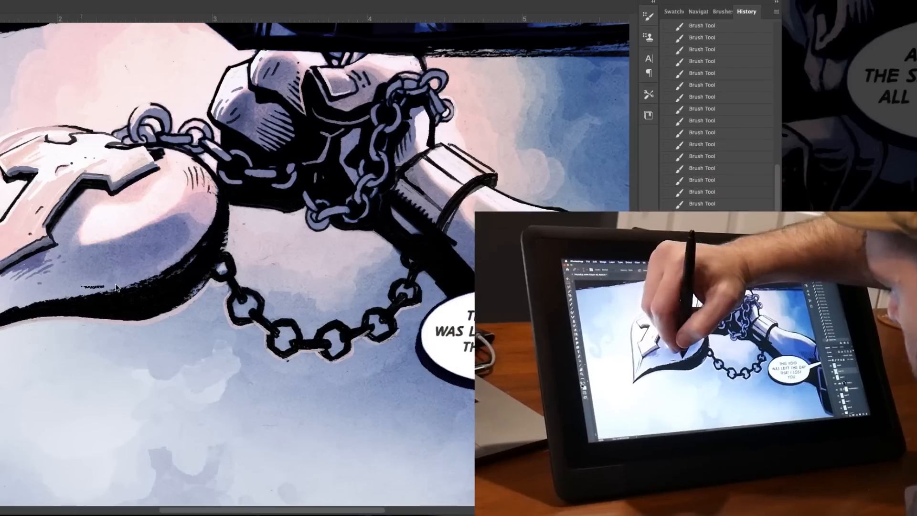
key("ctrl+shift+z")
key("ctrl+z")
Shade the lower side of the heart-shaped form above the hanging chain with curved Pencil hatching.
mouse_move(104, 284)
left_mouse_down()
mouse_move(171, 257)
mouse_move(105, 279)
mouse_move(144, 267)
mouse_move(100, 273)
mouse_move(162, 255)
left_mouse_up()
mouse_move(117, 264)
left_mouse_down()
mouse_move(157, 249)
mouse_move(144, 251)
left_mouse_up()
left_click_drag(133, 254, 143, 250)
left_click(121, 255)
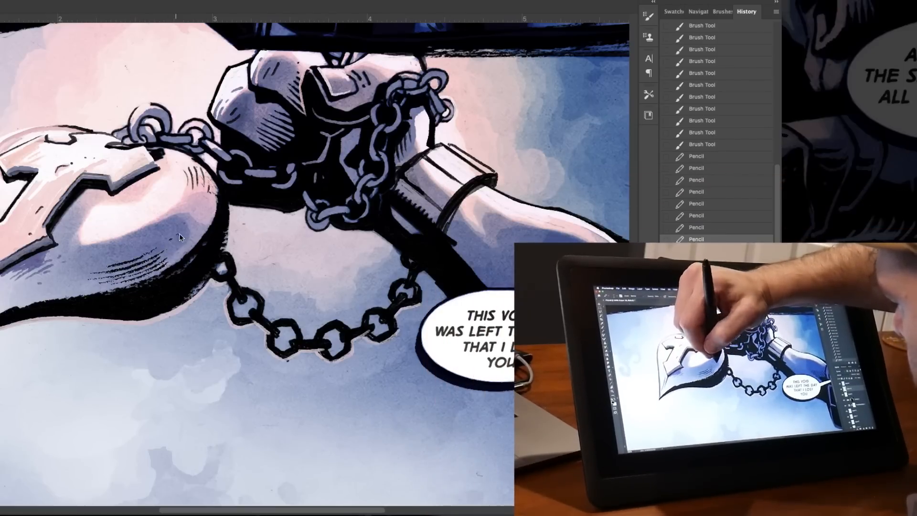
left_click(105, 257)
left_click(171, 239)
left_click(177, 234)
Add Pencil hatching to the jacket folds below the "AND MAKE THE SAME MISTAKES" balloon.
key("super+minus")
key("super+minus")
left_click(500, 139)
key("super+plus")
mouse_move(505, 136)
left_mouse_down()
mouse_move(480, 219)
mouse_move(506, 215)
mouse_move(522, 353)
left_mouse_up()
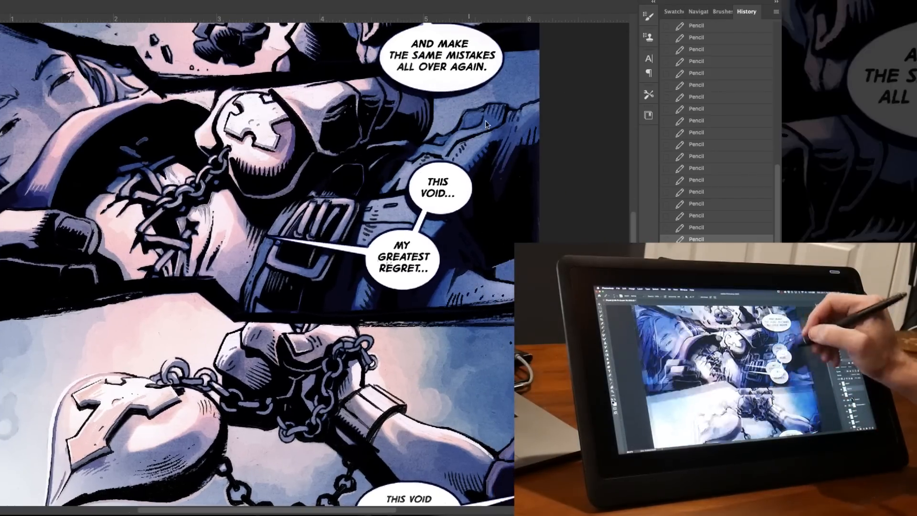
Brush ink hatching onto the falling flowers and the crouching figure's trousers in the upper panel.
left_click_drag(322, 99, 369, 216)
left_click_drag(486, 31, 500, 182)
left_click_drag(459, 305, 442, 115)
left_click_drag(416, 304, 440, 198)
left_click_drag(71, 250, 173, 332)
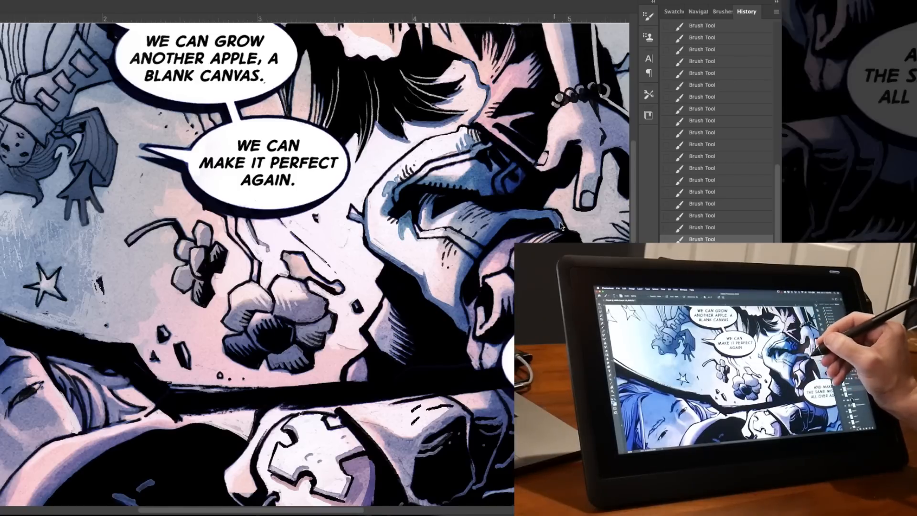
Ink details around the crouching figure's bracelet and darken the shoulder strap with Brush strokes.
left_click_drag(619, 173, 474, 164)
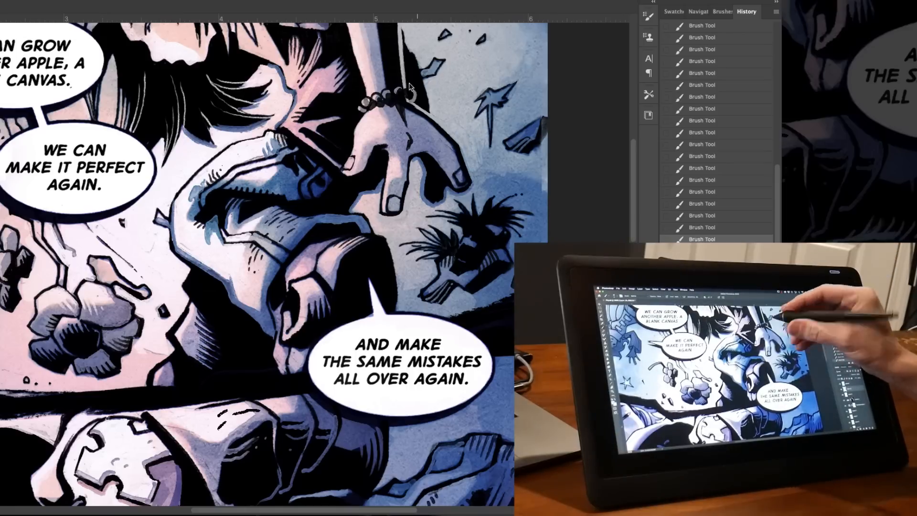
scroll(414, 193, "up", 5)
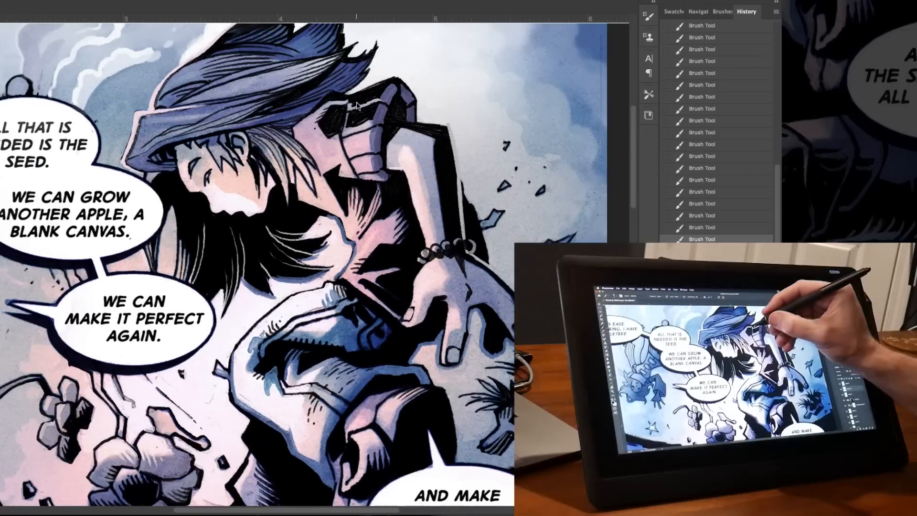
scroll(401, 143, "left", 3)
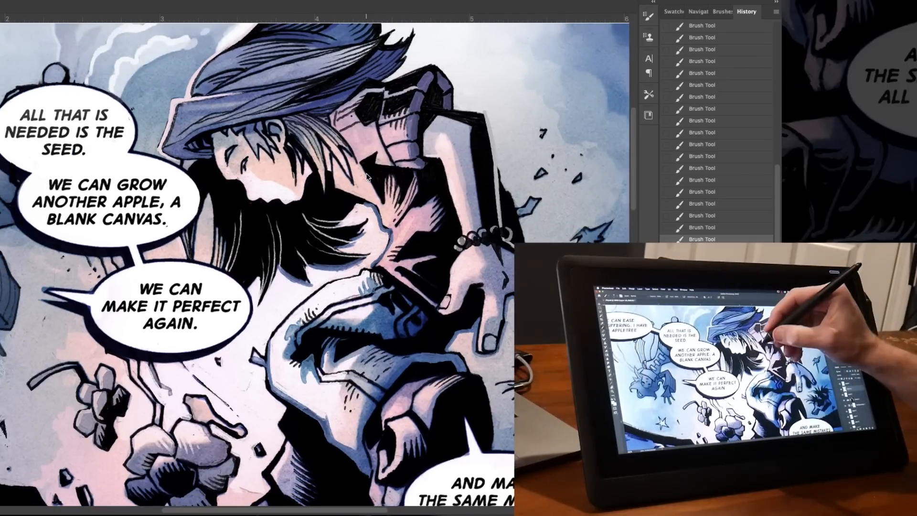
left_click_drag(372, 181, 454, 160)
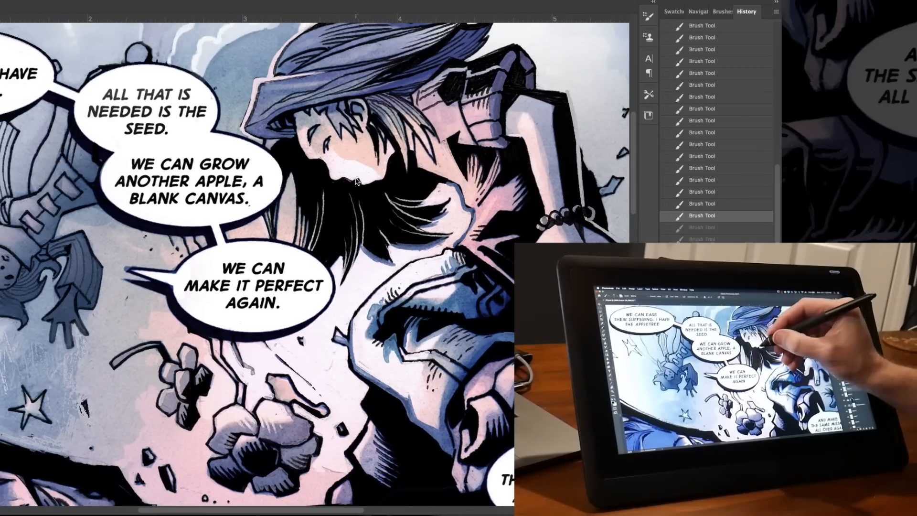
Touch up the inks of the crouching figure's mouth and undo the last brush stroke.
left_click_drag(403, 131, 453, 233)
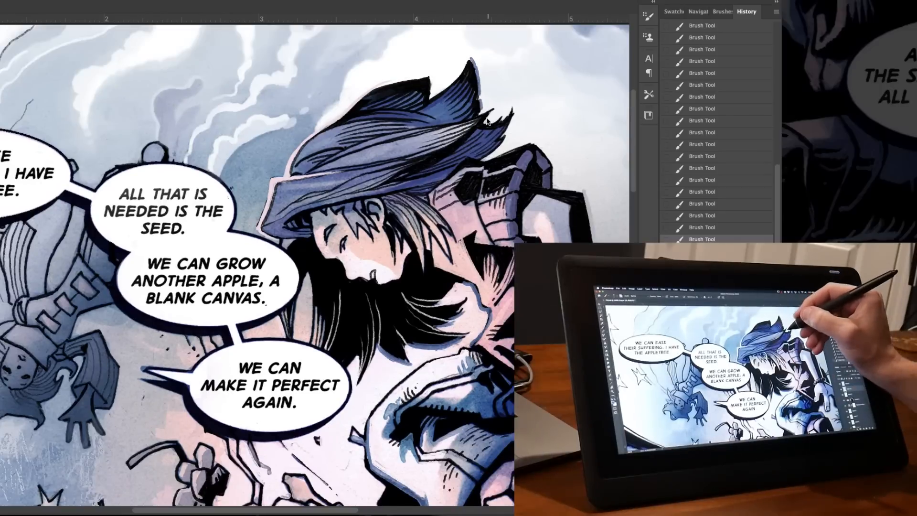
mouse_move(554, 186)
left_mouse_down()
mouse_move(585, 192)
mouse_move(592, 240)
left_mouse_up()
left_click_drag(388, 210, 401, 133)
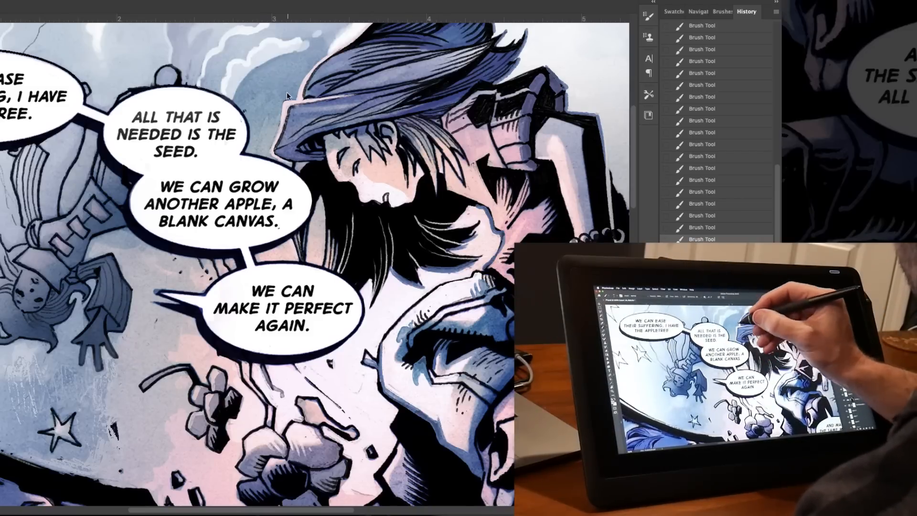
key("super+z")
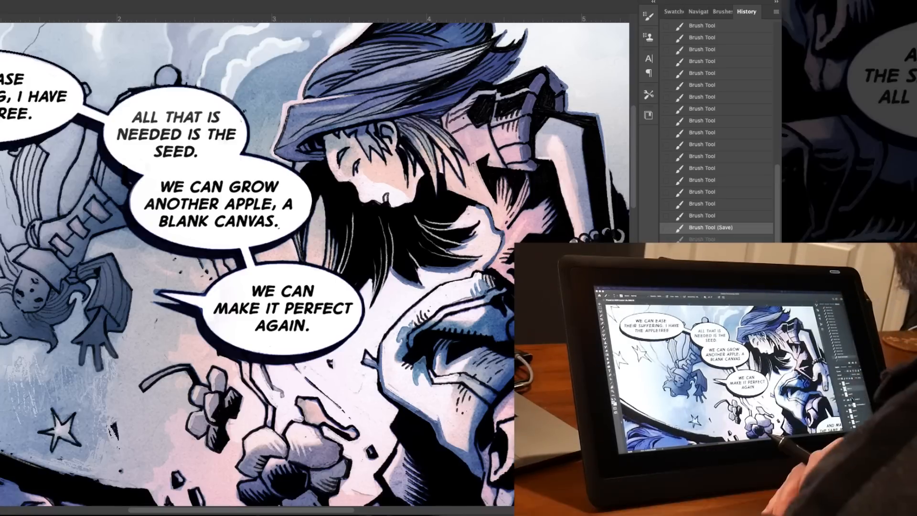
Create a new empty layer in the comic page.
scroll(490, 226, "up", 3)
left_click_drag(489, 226, 489, 232)
key("alt+shift+super+n")
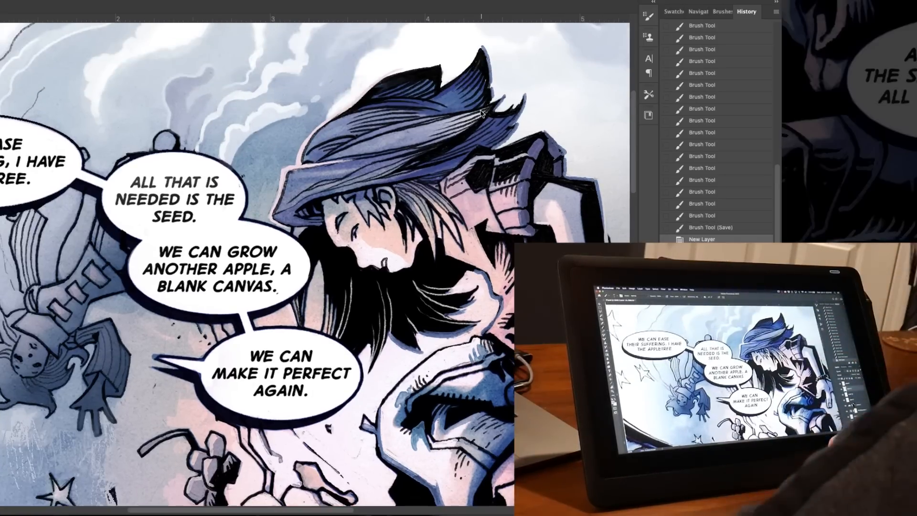
key("super+minus")
key("super+minus")
left_click_drag(412, 177, 436, 40)
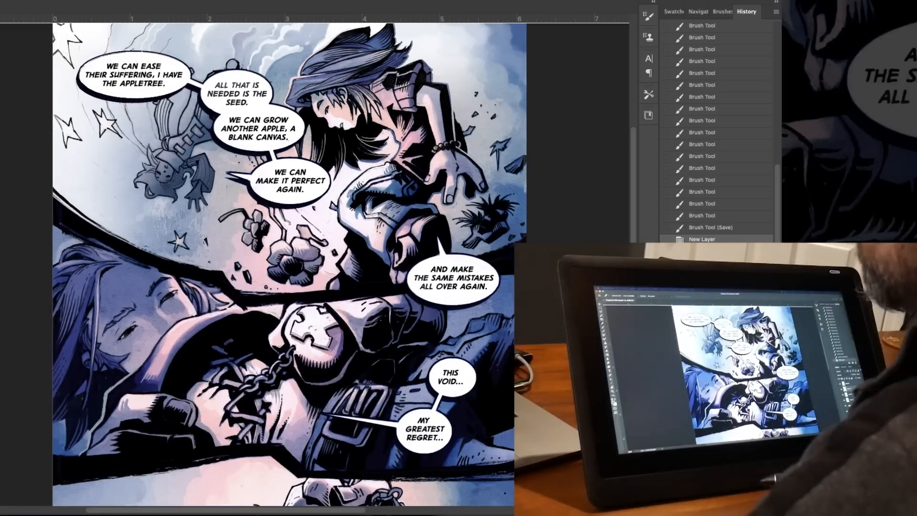
Toggle a layer's visibility, brush a first stroke over the hat, and change the new layer's blending mode.
left_click(1, 378)
left_click(31, 397)
left_click(123, 269)
left_click(667, 365)
left_click(667, 365)
left_click_drag(365, 59, 330, 76)
left_click(691, 334)
left_click(690, 387)
Tint the crouching figure's hat brown with broad Brush strokes on the new layer.
key("super+plus")
key("super+plus")
mouse_move(424, 170)
left_mouse_down()
mouse_move(497, 286)
mouse_move(480, 477)
left_mouse_up()
mouse_move(456, 153)
left_mouse_down()
mouse_move(366, 174)
mouse_move(370, 191)
mouse_move(537, 140)
left_mouse_up()
mouse_move(482, 171)
left_mouse_down()
mouse_move(509, 149)
mouse_move(540, 161)
left_mouse_up()
mouse_move(564, 152)
left_mouse_down()
mouse_move(538, 175)
mouse_move(421, 184)
left_mouse_up()
Brush brown tint over the crouching figure's hair strands and touch up the hat's brim and crown.
mouse_move(316, 297)
left_mouse_down()
mouse_move(305, 338)
mouse_move(327, 366)
left_mouse_up()
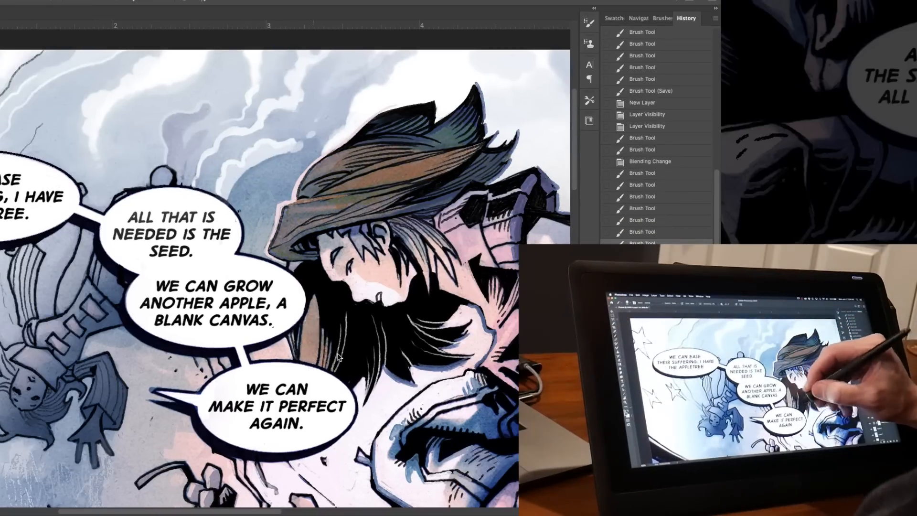
left_click_drag(340, 330, 339, 366)
mouse_move(388, 335)
left_mouse_down()
mouse_move(409, 359)
mouse_move(424, 318)
mouse_move(461, 332)
left_mouse_up()
left_click_drag(432, 203, 342, 233)
left_click_drag(401, 228, 427, 282)
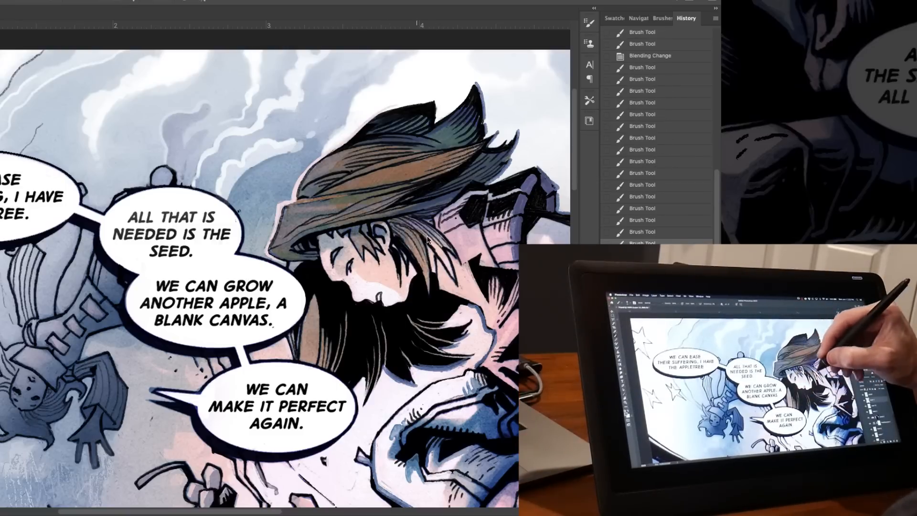
left_click_drag(415, 227, 438, 243)
mouse_move(406, 191)
left_mouse_down()
mouse_move(350, 189)
mouse_move(290, 239)
left_mouse_up()
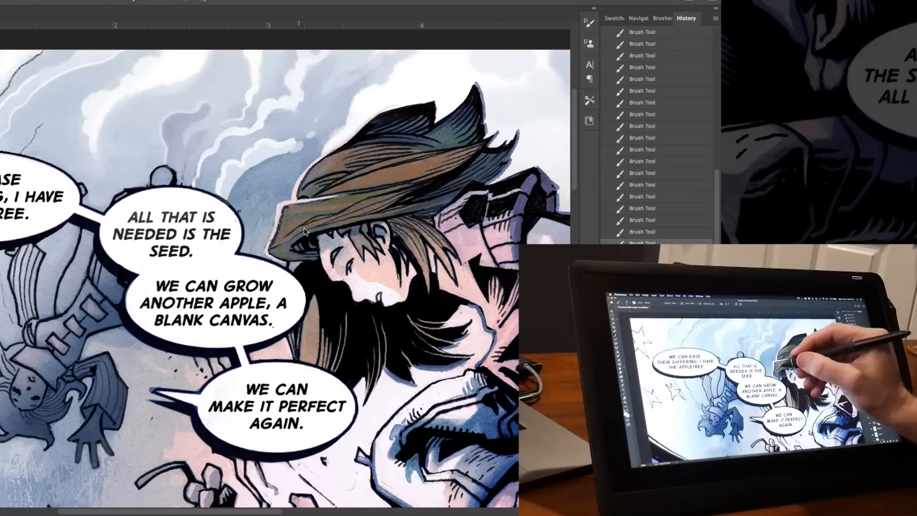
left_click_drag(314, 302, 303, 357)
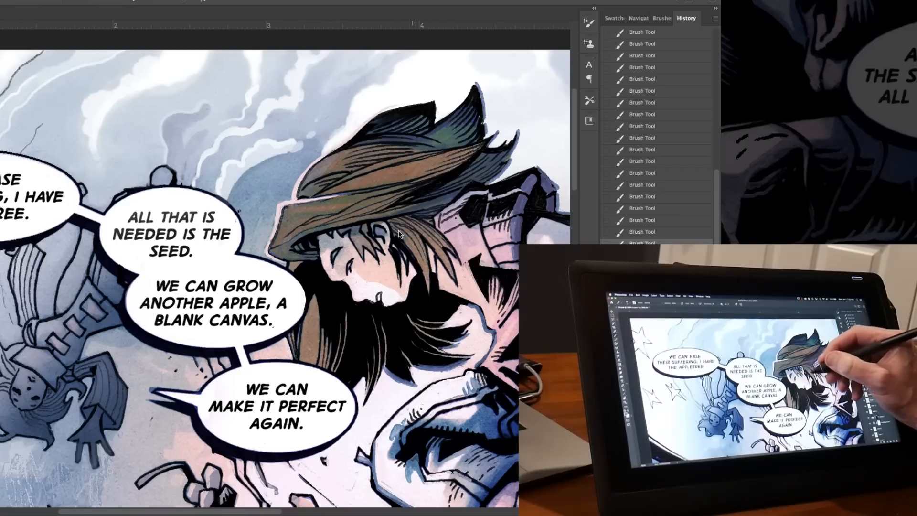
left_click_drag(310, 195, 265, 187)
key("super+minus")
key("super+minus")
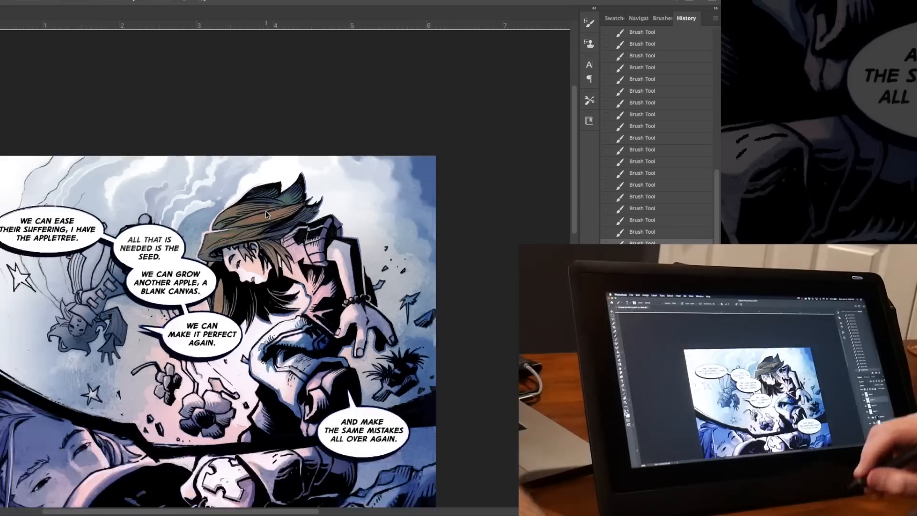
Undo the last eraser stroke, load a selection, and recolour the back of the hat with Brush strokes.
key("super+equal")
left_click_drag(20, 396, 253, 160)
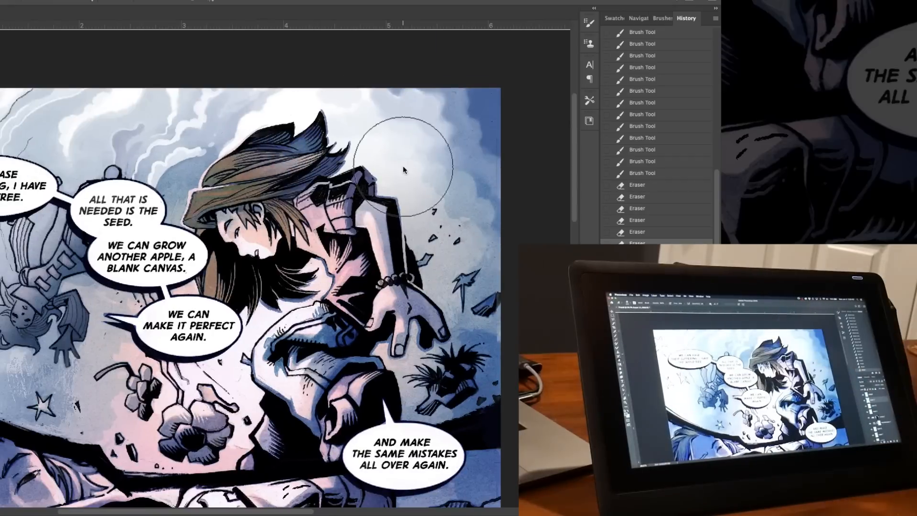
key("super+z")
key("b")
left_click(631, 351, "super")
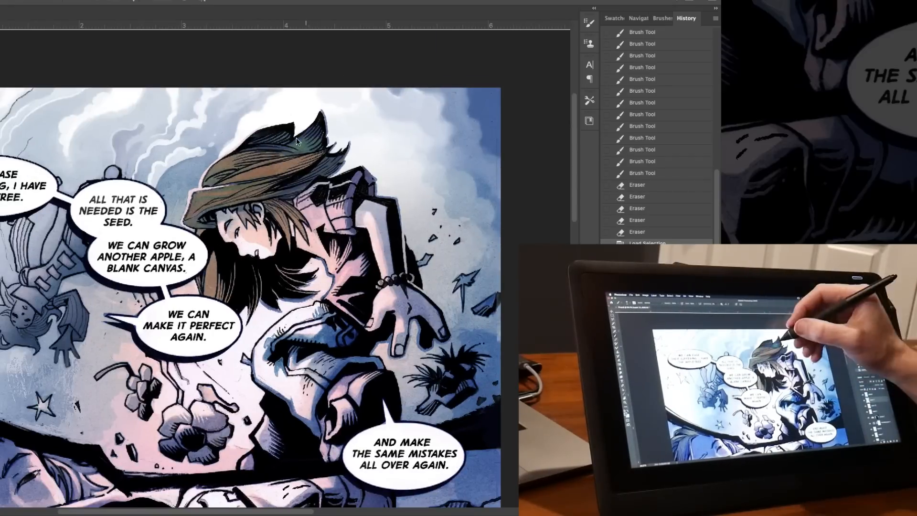
mouse_move(306, 140)
left_mouse_down()
mouse_move(288, 150)
mouse_move(353, 167)
left_mouse_up()
left_click_drag(353, 167, 351, 191)
left_click_drag(350, 329, 434, 282)
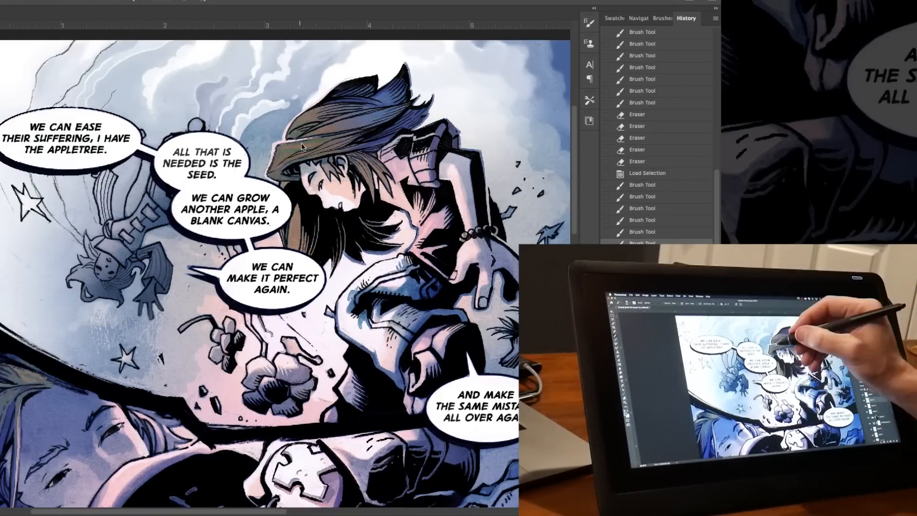
Undo the test stroke on the figure, switch to the Trents warcrafty hardround brush, and clear the selection.
key("n")
left_click(69, 273)
left_click_drag(291, 192, 297, 231)
key("super+z")
right_click(367, 366)
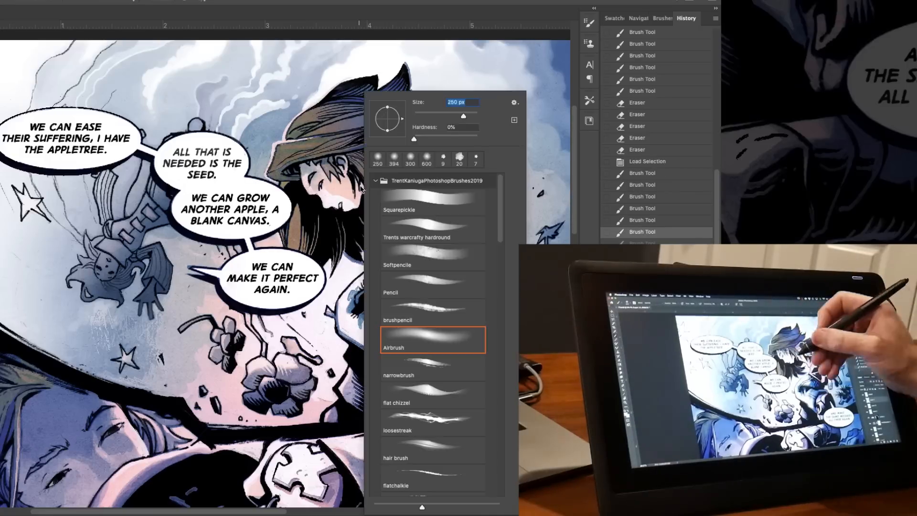
double_click(430, 229)
left_click(627, 415)
left_click(68, 273)
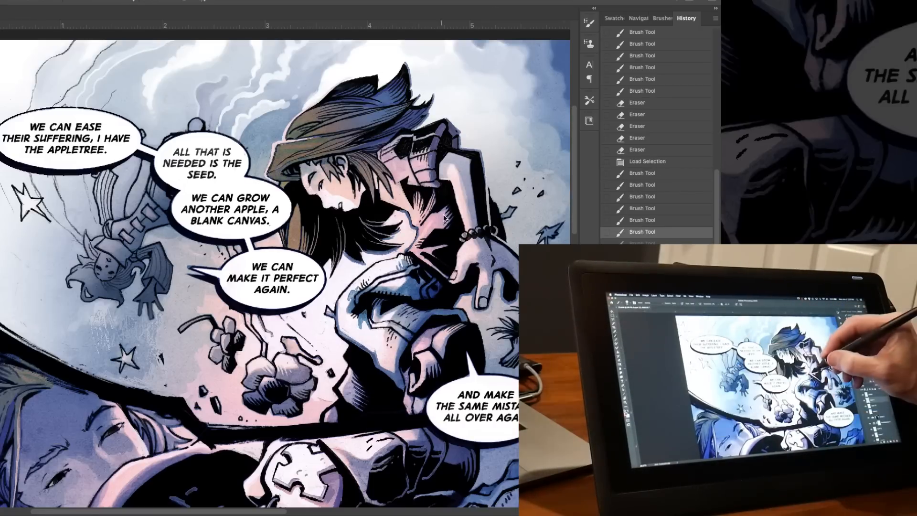
key("super+d")
Tint the crouching figure's vest and shoulder strap red with Brush strokes.
mouse_move(443, 213)
left_mouse_down()
mouse_move(414, 251)
mouse_move(437, 244)
mouse_move(440, 271)
mouse_move(414, 214)
mouse_move(422, 222)
mouse_move(419, 195)
left_mouse_up()
left_click_drag(424, 218, 434, 195)
key("super+plus")
left_click_drag(478, 160, 260, 206)
mouse_move(273, 207)
left_mouse_down()
mouse_move(270, 140)
mouse_move(292, 149)
left_mouse_up()
left_click_drag(292, 160, 297, 146)
mouse_move(311, 181)
left_mouse_down()
mouse_move(345, 143)
mouse_move(346, 179)
left_mouse_up()
left_click_drag(341, 187, 356, 189)
left_click_drag(325, 123, 350, 117)
key("super+minus")
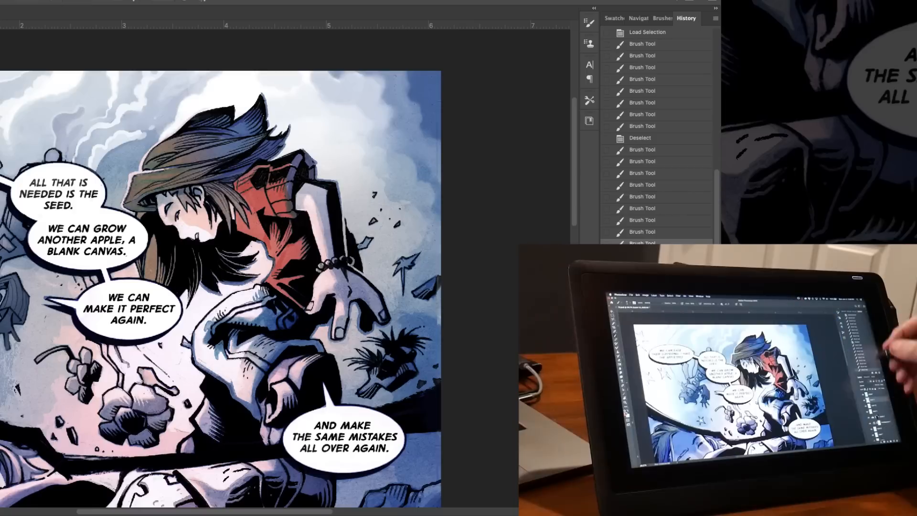
Clear the loaded selection and brush red over the reclining figure's collar in the lower panel.
left_click(631, 363, "super")
key("super+d")
left_click_drag(143, 430, 326, 234)
mouse_move(168, 307)
left_mouse_down()
mouse_move(126, 369)
mouse_move(136, 334)
mouse_move(210, 290)
mouse_move(254, 286)
left_mouse_up()
left_click_drag(256, 281, 295, 289)
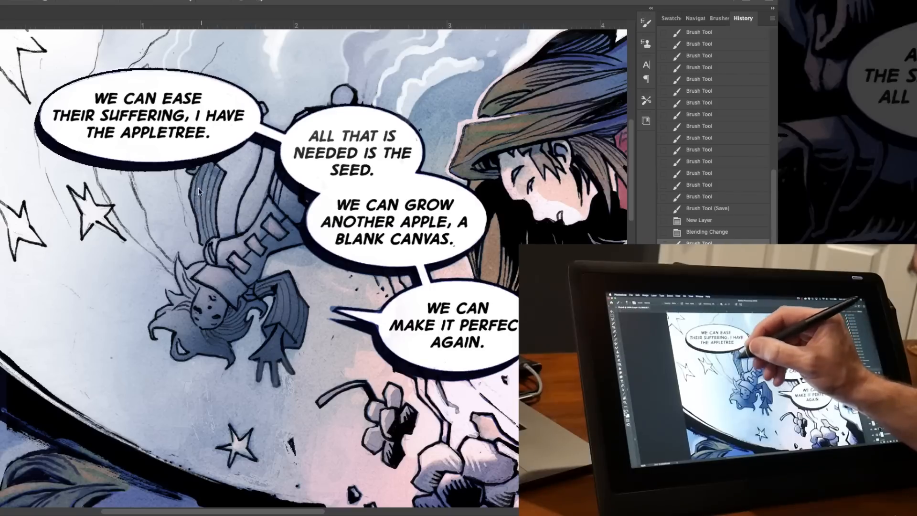
Create a new layer, change its blending mode, and brush tone around the falling figure and the smoke trails beside it.
left_click_drag(199, 189, 204, 232)
left_click_drag(214, 197, 215, 253)
left_click_drag(263, 110, 251, 147)
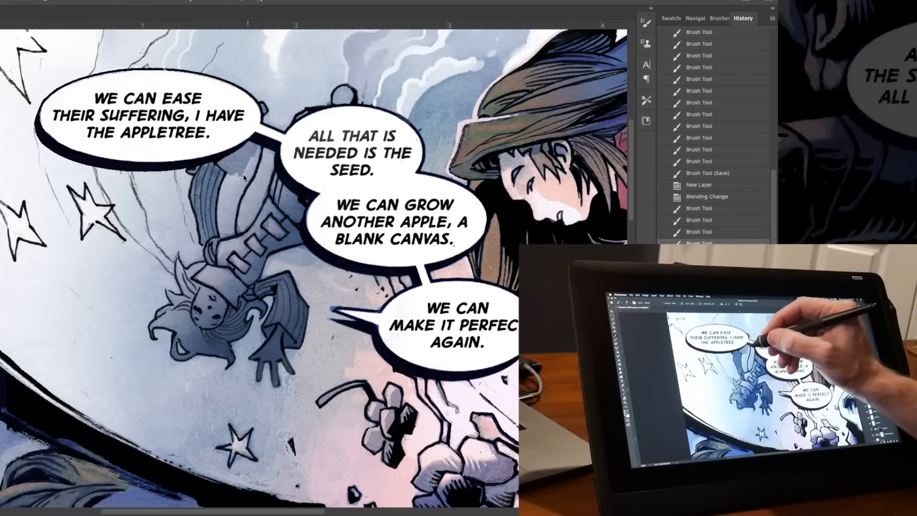
left_click_drag(222, 235, 230, 214)
mouse_move(293, 186)
left_mouse_down()
mouse_move(256, 236)
mouse_move(219, 258)
left_mouse_up()
mouse_move(210, 268)
left_mouse_down()
mouse_move(200, 279)
mouse_move(239, 292)
left_mouse_up()
mouse_move(205, 272)
left_mouse_down()
mouse_move(242, 287)
mouse_move(208, 266)
mouse_move(193, 275)
mouse_move(205, 263)
mouse_move(125, 220)
left_mouse_up()
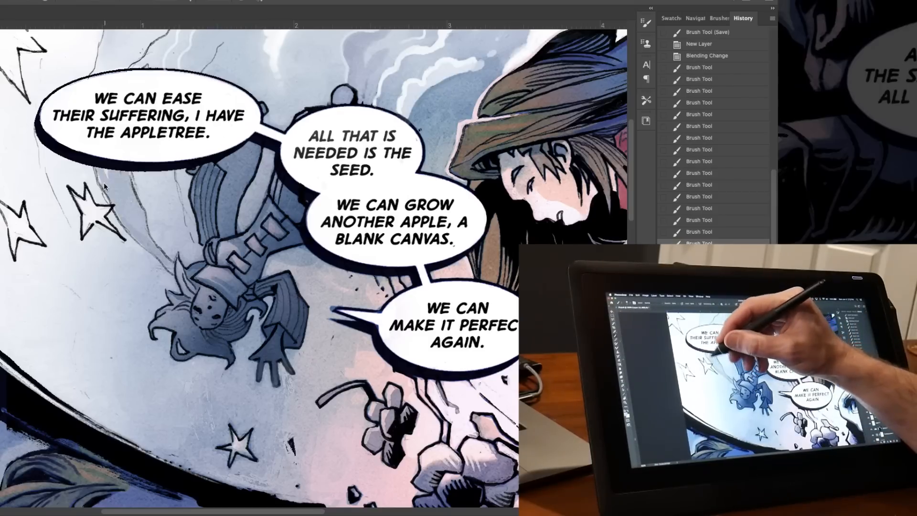
scroll(120, 172, "up", 5)
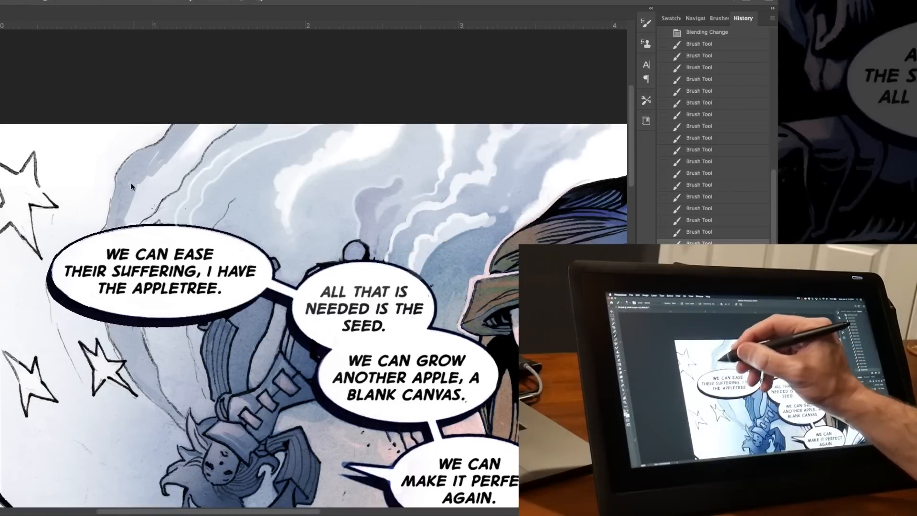
left_click_drag(191, 138, 154, 217)
Reduce the Eraser size and erase light streaks into the smoke trails above the first speech balloon.
key("e")
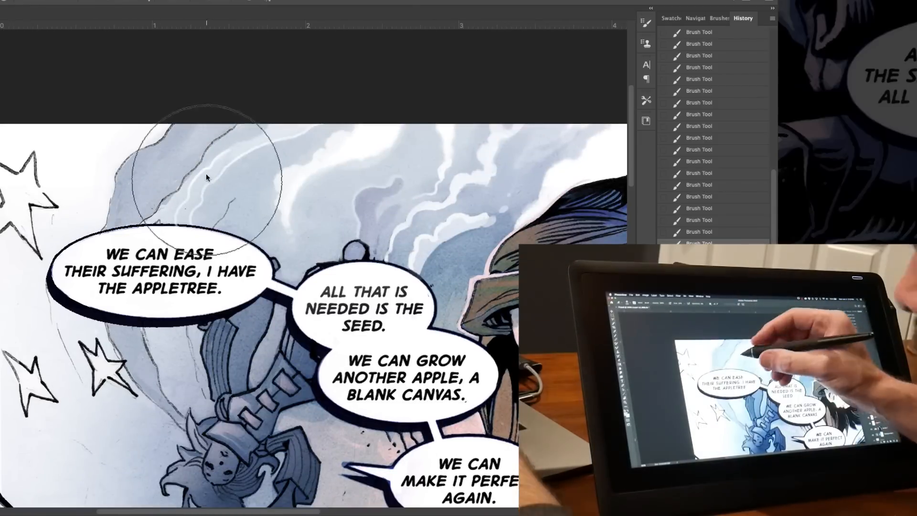
key("bracketleft")
key("bracketleft")
key("bracketleft")
key("bracketleft")
left_click_drag(203, 148, 184, 174)
left_click_drag(184, 165, 165, 196)
left_click_drag(167, 182, 152, 215)
left_click_drag(152, 267, 179, 228)
Brush several short strokes over the cloud wisps in the sky beside the hat.
scroll(233, 426, "right", 6)
scroll(234, 427, "down", 2)
key("b")
right_click(322, 129)
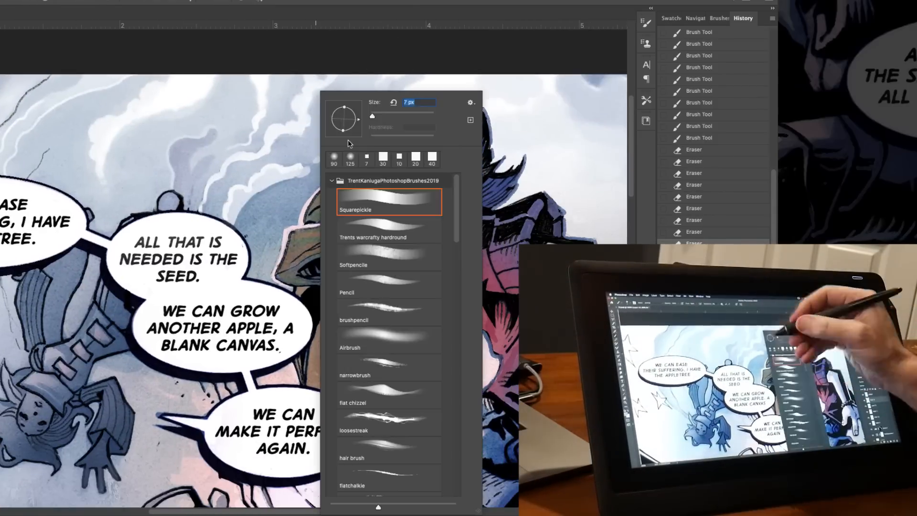
left_click_drag(319, 150, 282, 182)
left_click_drag(296, 164, 275, 184)
left_click_drag(287, 170, 263, 191)
left_click_drag(305, 160, 277, 182)
left_click_drag(497, 191, 314, 197)
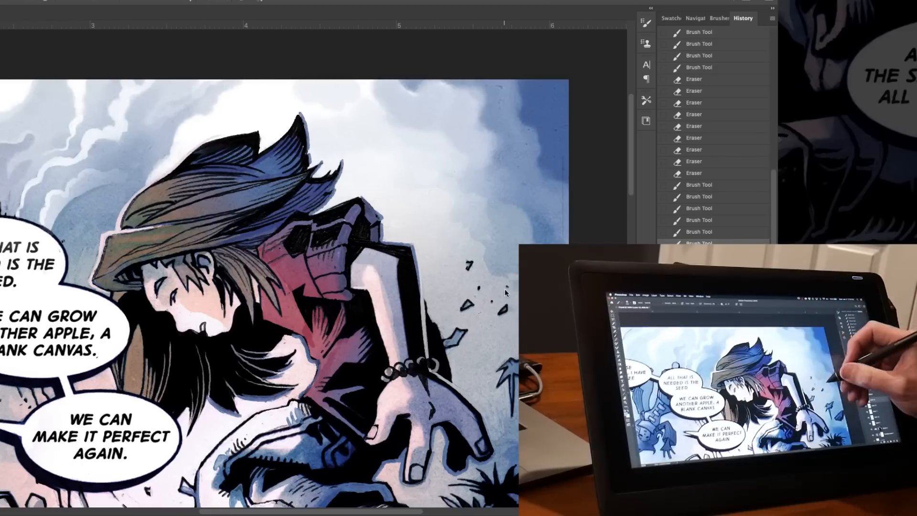
Choose a different brush preset, create a new layer, and brush short strokes along the page's right edge.
right_click(504, 288)
double_click(581, 439)
mouse_move(557, 399)
left_mouse_down()
mouse_move(475, 225)
mouse_move(483, 239)
left_mouse_up()
key("alt+shift+super+n")
left_click_drag(484, 218, 482, 232)
left_click_drag(481, 241, 483, 268)
left_click_drag(482, 263, 483, 287)
left_click_drag(478, 268, 570, 214)
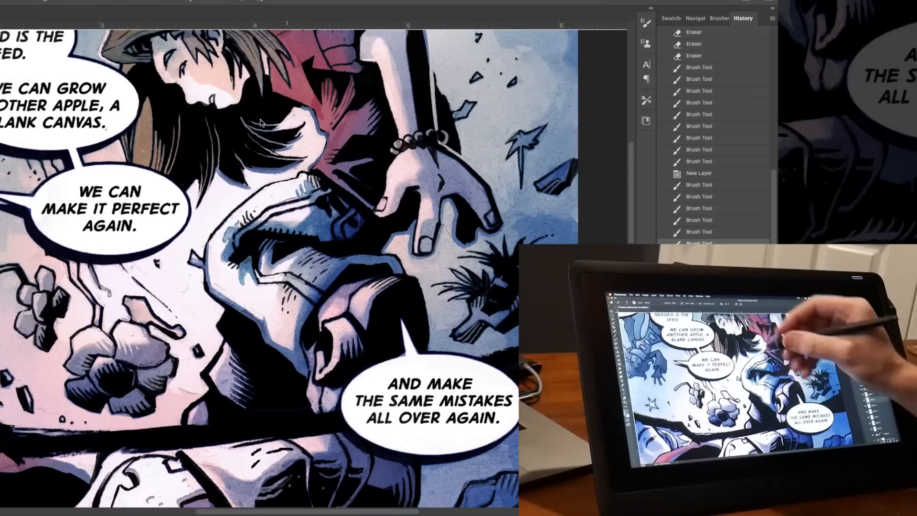
Shade the crouching figure's trouser legs and the floating flowers below the balloons with short Brush strokes.
mouse_move(296, 319)
left_mouse_down()
mouse_move(286, 351)
mouse_move(297, 360)
left_mouse_up()
left_click_drag(291, 347, 298, 365)
left_click_drag(223, 345, 235, 368)
left_click_drag(224, 354, 242, 389)
left_click_drag(222, 380, 238, 405)
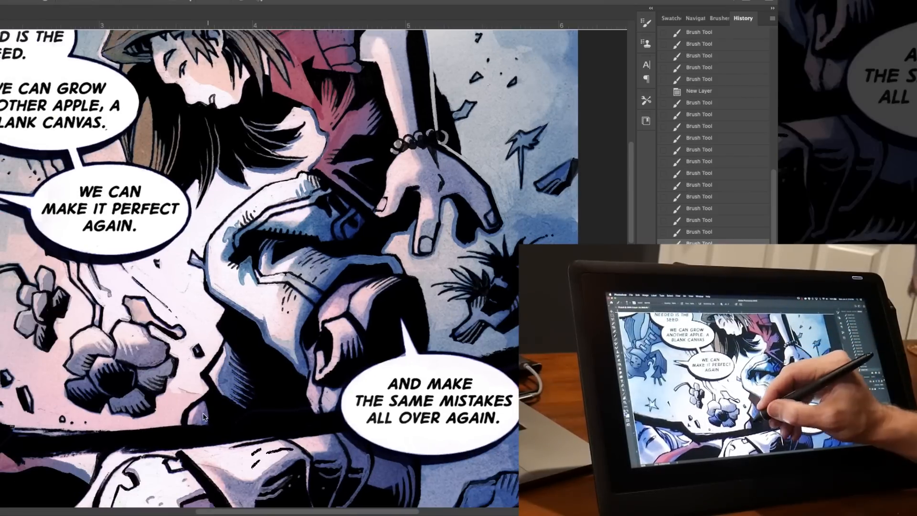
left_click_drag(128, 393, 138, 408)
mouse_move(139, 367)
left_mouse_down()
mouse_move(115, 356)
mouse_move(72, 371)
mouse_move(110, 371)
left_mouse_up()
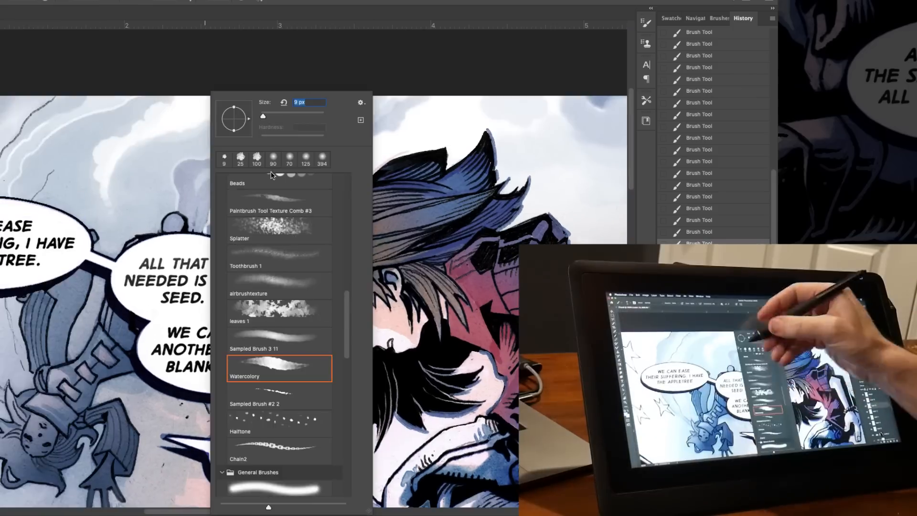
Erase part of the tone beneath the first speech balloon, beside the smoke trails.
scroll(292, 303, "down", 3)
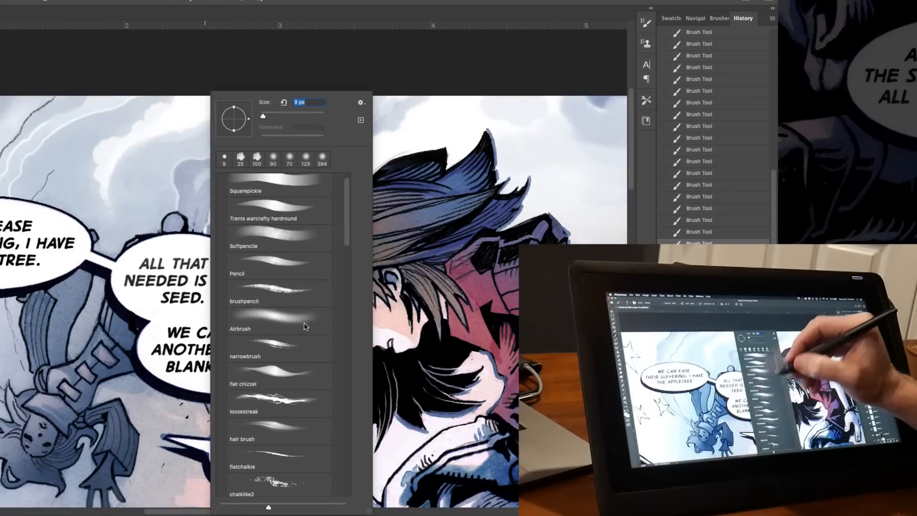
key("Return")
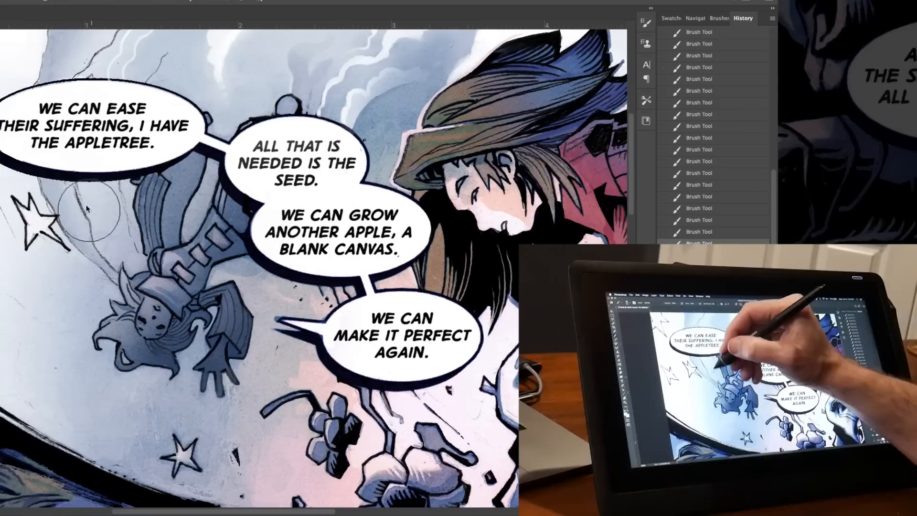
left_click_drag(58, 172, 92, 171)
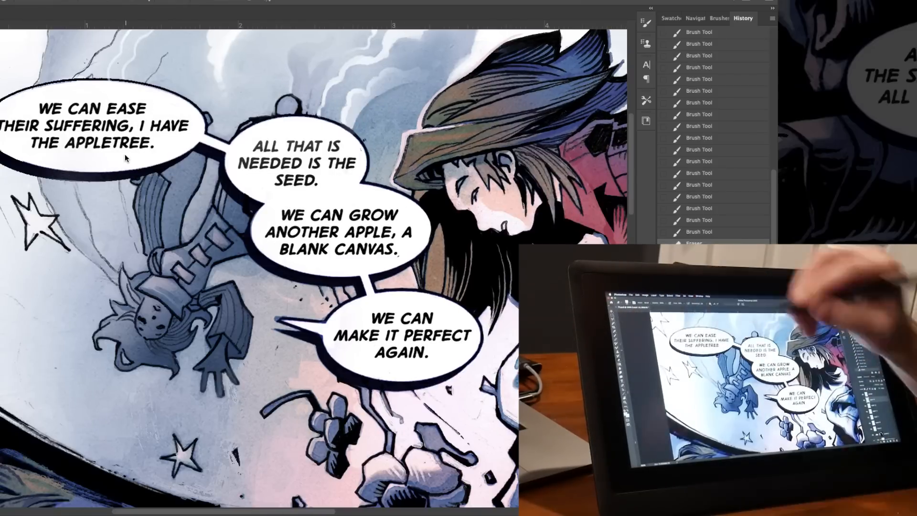
Choose a small brush preset and brush over the thin trailing lines beside the falling figure and the stars.
key("super+minus")
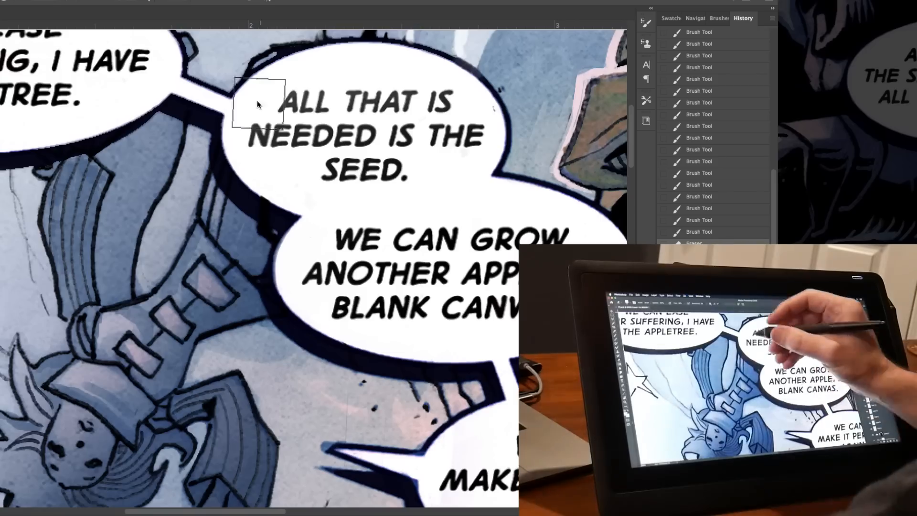
mouse_move(276, 335)
left_mouse_down()
mouse_move(397, 206)
mouse_move(402, 182)
left_mouse_up()
key("b")
right_click(44, 94)
left_click(115, 433)
key("Return")
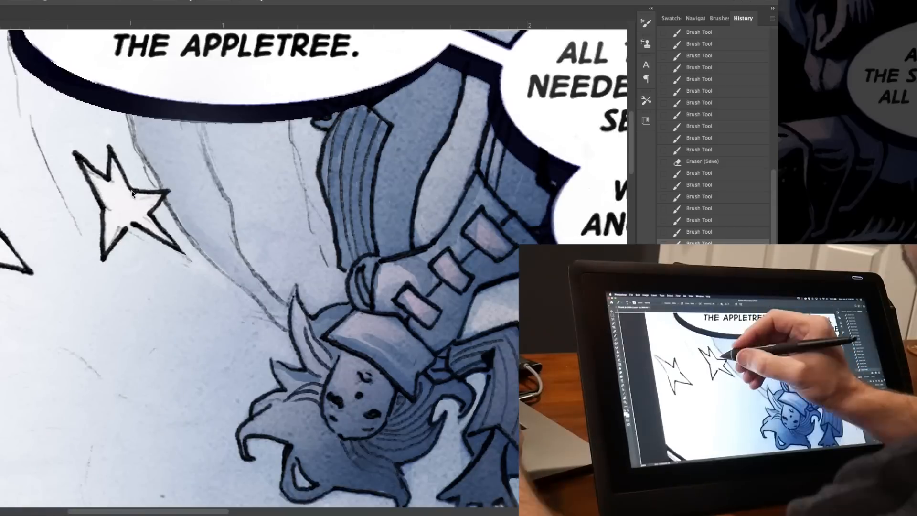
mouse_move(133, 223)
left_mouse_down()
mouse_move(114, 244)
mouse_move(107, 215)
left_mouse_up()
left_click_drag(104, 194, 88, 167)
left_click_drag(111, 183, 156, 235)
left_click_drag(67, 350, 99, 375)
mouse_move(15, 292)
left_mouse_down()
mouse_move(2, 282)
mouse_move(2, 244)
left_mouse_up()
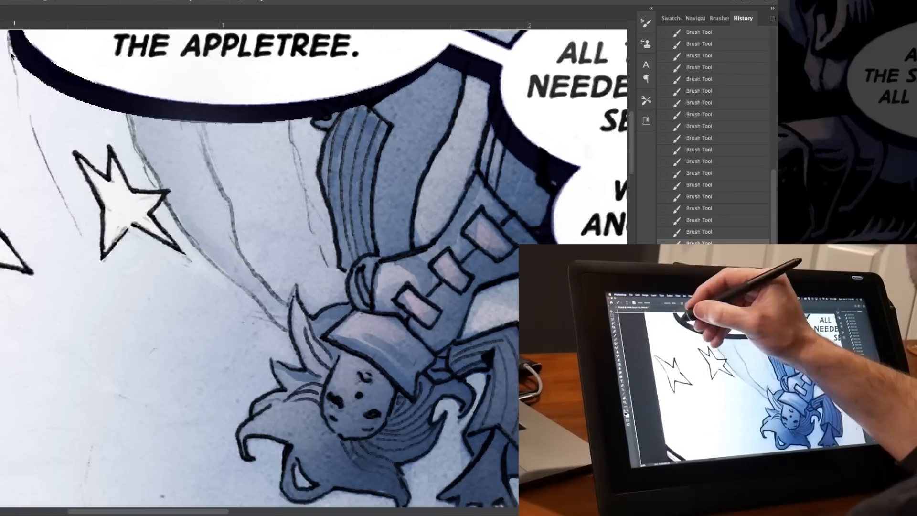
left_click_drag(11, 55, 33, 136)
left_click_drag(128, 115, 139, 152)
Add pale highlights to the falling figure's face and a light rim along its sleeve, and save the page.
left_click_drag(356, 401, 348, 206)
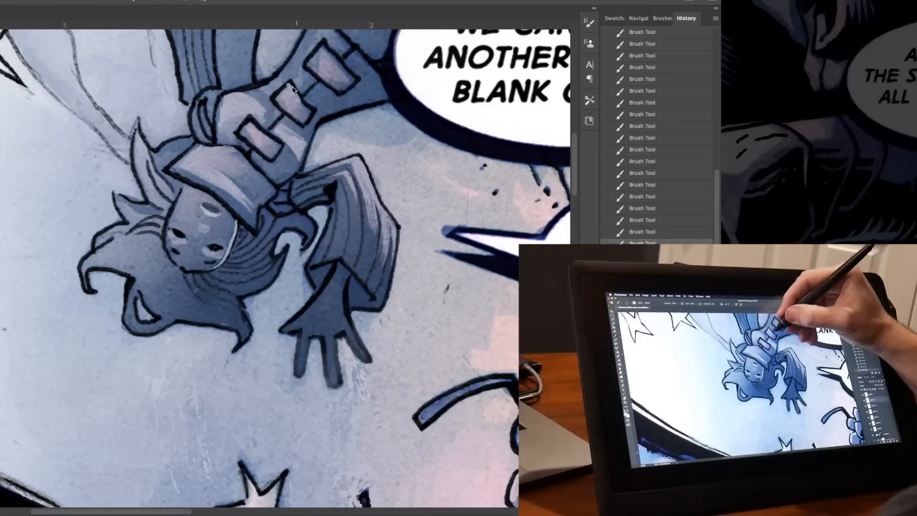
scroll(358, 101, "up", 3)
left_click_drag(186, 323, 259, 176)
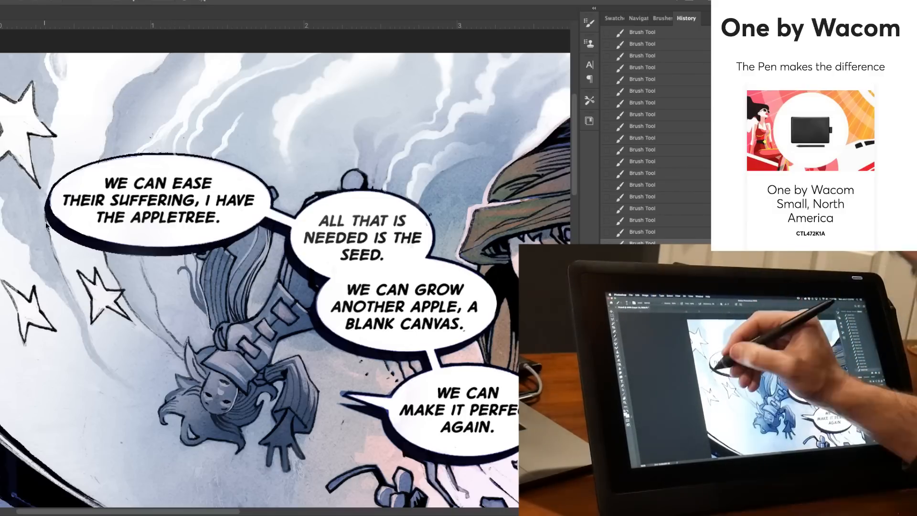
left_click_drag(330, 411, 191, 275)
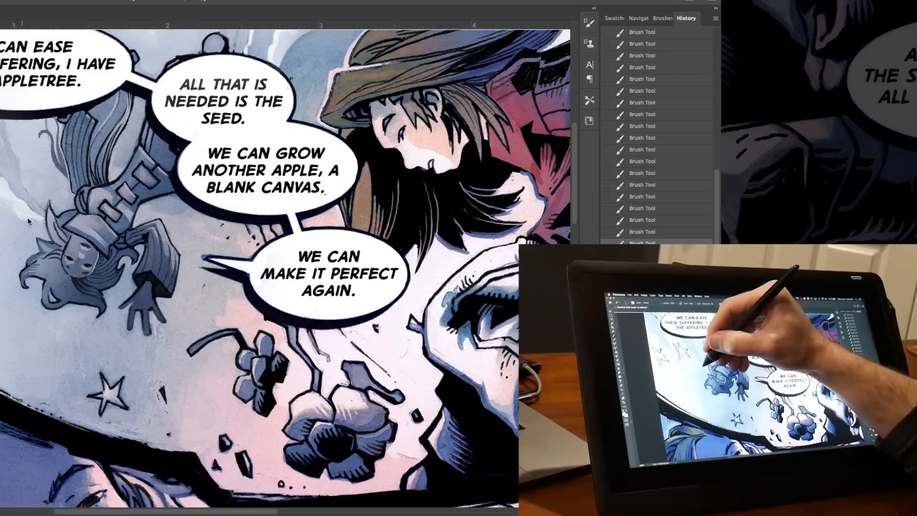
left_click_drag(176, 231, 171, 283)
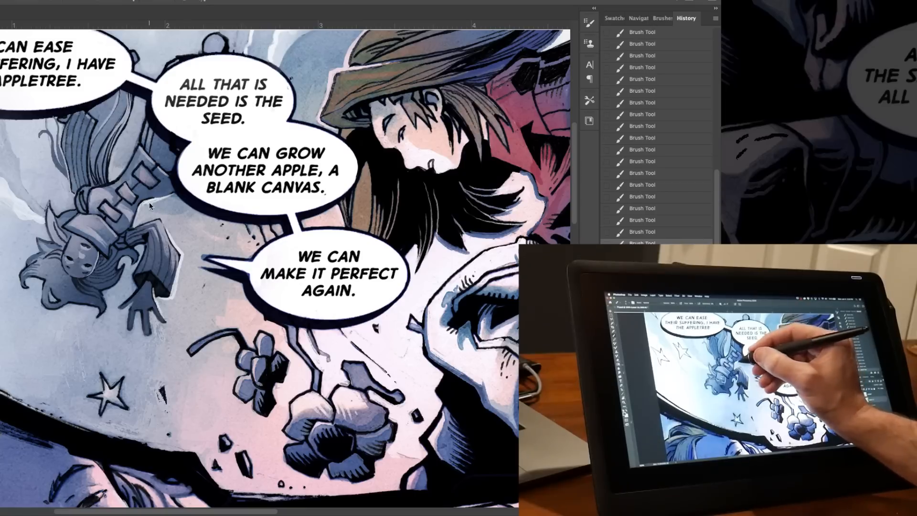
mouse_move(209, 40)
left_mouse_down()
mouse_move(222, 44)
mouse_move(230, 112)
left_mouse_up()
key("super+s")
Brush a pale smoke wisp beside the falling figure's ear, try a longer one below it, and undo that stroke.
mouse_move(468, 277)
left_mouse_down()
mouse_move(354, 291)
mouse_move(381, 215)
mouse_move(420, 206)
left_mouse_up()
key("super+minus")
key("super+minus")
key("super+plus")
key("super+plus")
left_click_drag(210, 160, 382, 157)
left_click_drag(142, 127, 187, 154)
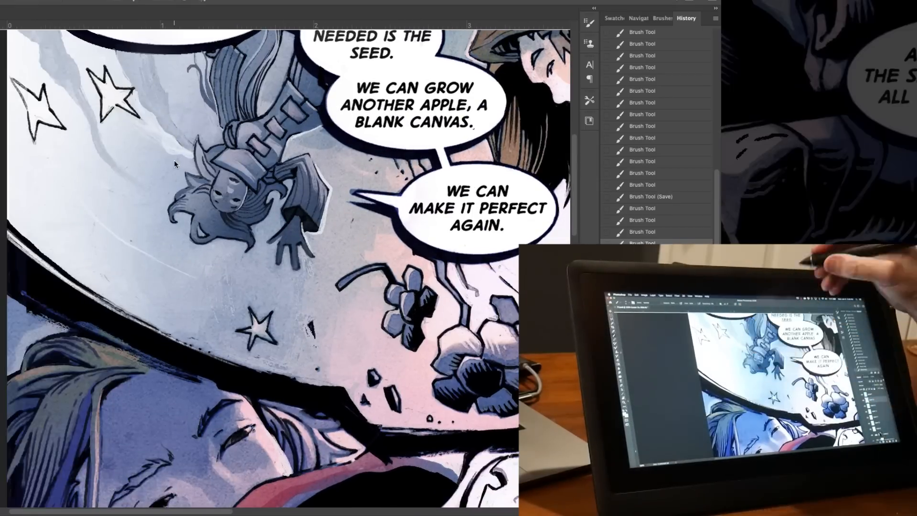
left_click_drag(89, 212, 195, 278)
key("super+z")
Brush flowing white smoke wisps below and beside the falling figure, down to the curved black panel border.
left_click_drag(213, 329, 228, 339)
left_click_drag(93, 239, 178, 266)
left_click_drag(113, 276, 202, 291)
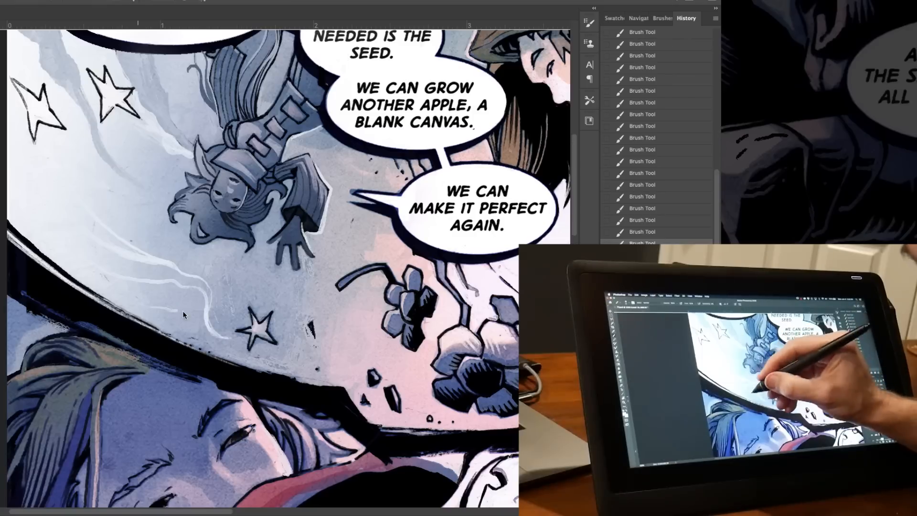
left_click_drag(211, 352, 167, 309)
left_click_drag(92, 142, 158, 198)
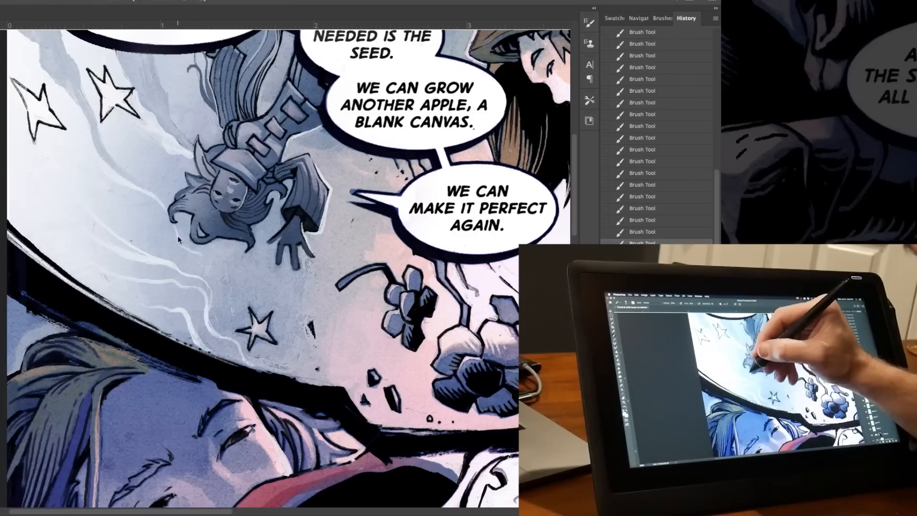
key("super+minus")
key("super+minus")
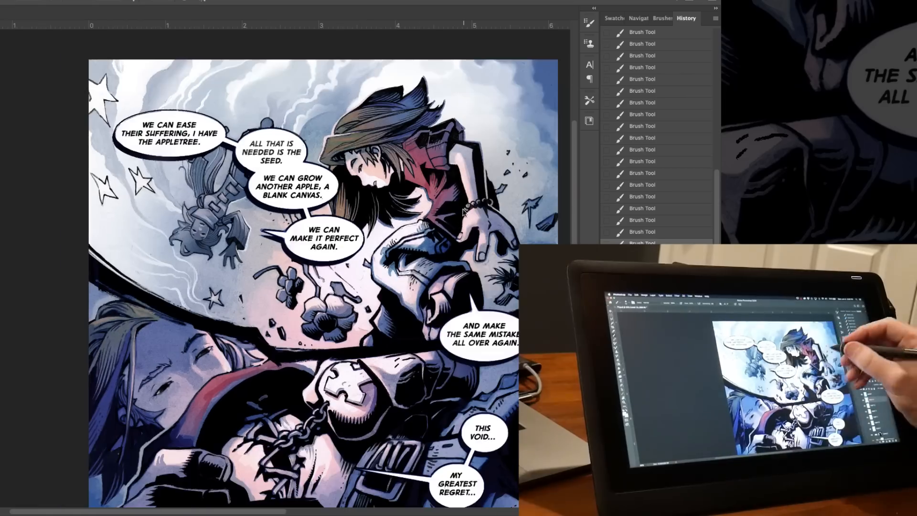
mouse_move(524, 119)
left_mouse_down()
mouse_move(379, 148)
mouse_move(390, 170)
left_mouse_up()
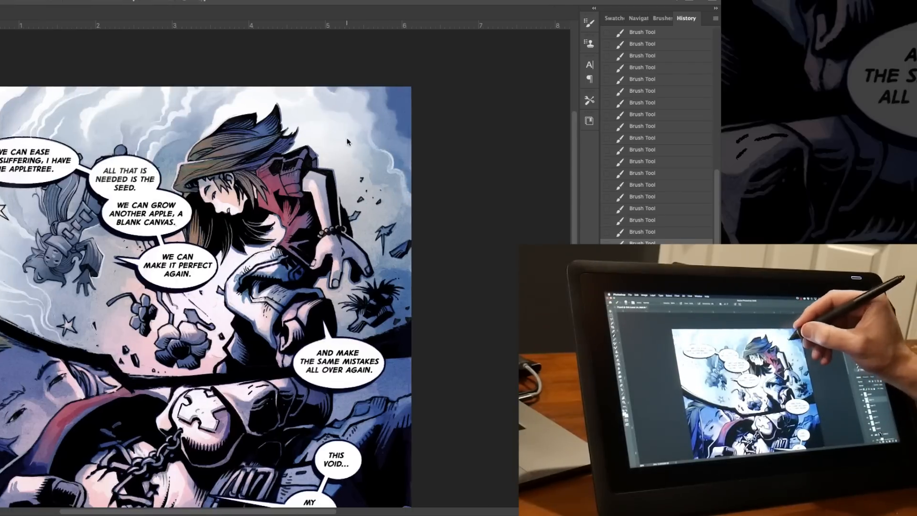
Dab small pale specks into the background beside the crouching figure's outstretched arm.
left_click(351, 175)
left_click(347, 190)
left_click(372, 209)
left_click(362, 230)
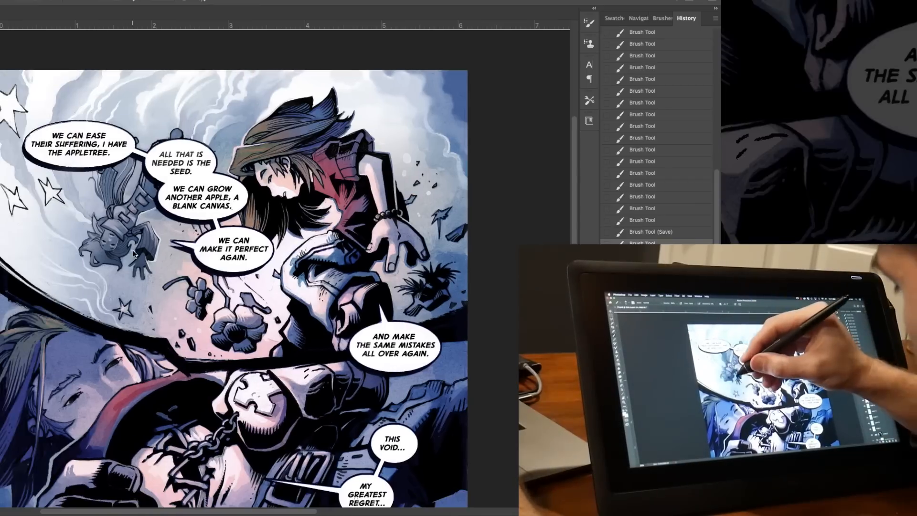
Brush fine pale highlights along the falling figure's face, sleeve and hand.
key("super+plus")
key("super+plus")
left_click_drag(91, 221, 102, 240)
left_click_drag(101, 237, 104, 244)
left_click_drag(122, 242, 125, 251)
left_click_drag(123, 247, 127, 254)
left_click_drag(126, 250, 130, 255)
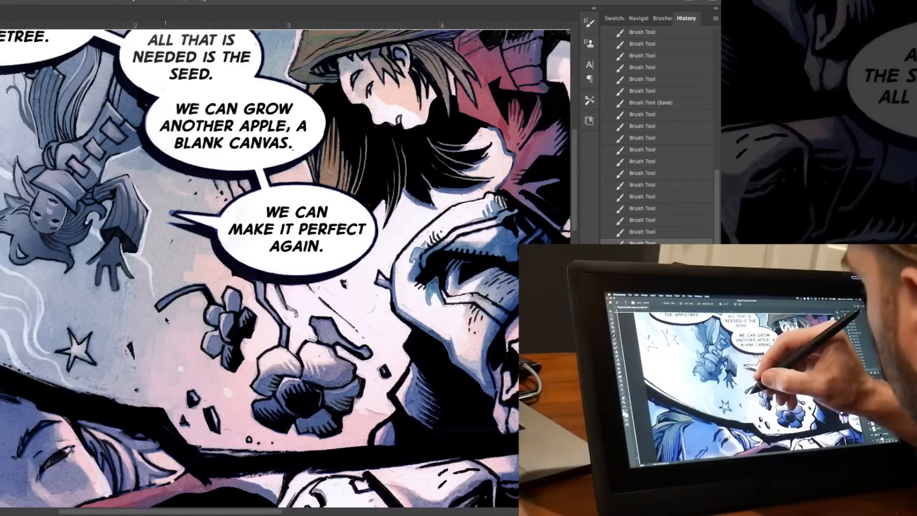
Brush thin white smoke wisps trailing below the falling figure's hand, between the star and the flowers.
left_click_drag(165, 316, 179, 372)
left_click_drag(151, 272, 156, 302)
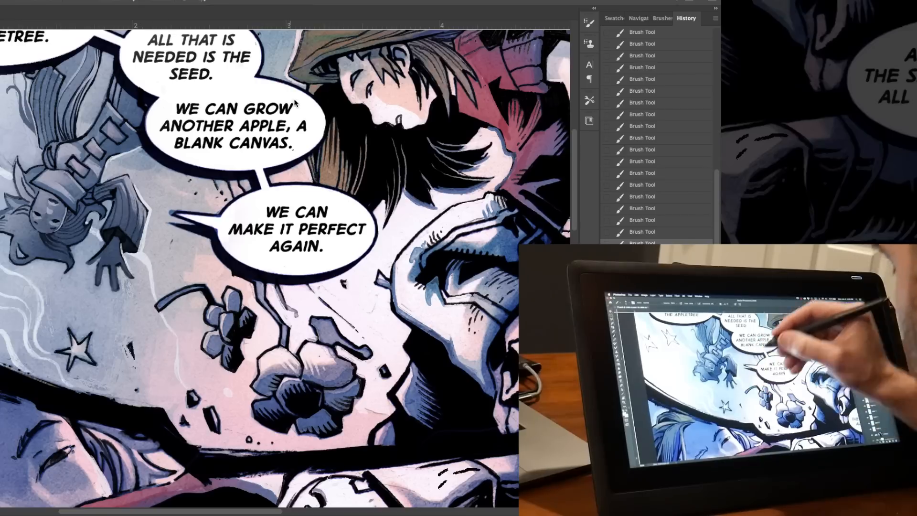
mouse_move(202, 235)
left_mouse_down()
mouse_move(192, 257)
mouse_move(244, 234)
left_mouse_up()
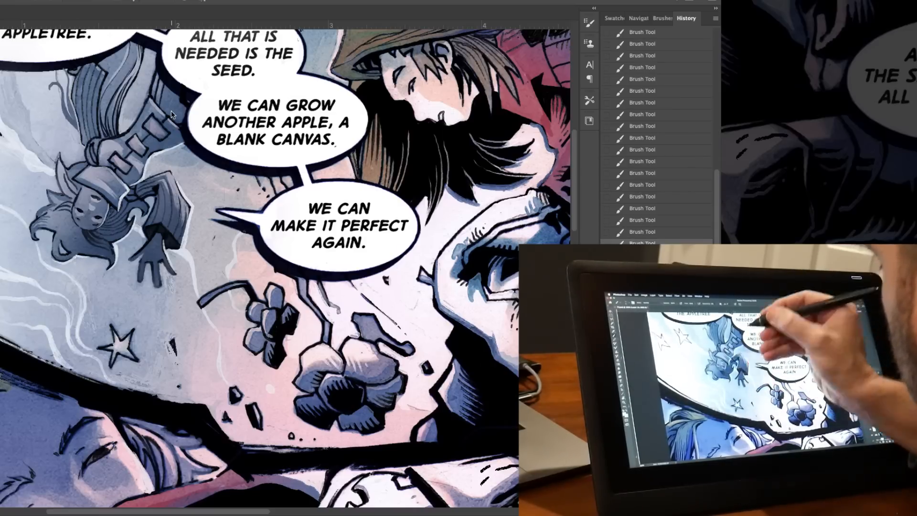
Save the page, try another brush stroke, undo it, and save again.
key("super+minus")
key("super+s")
left_click_drag(511, 345, 367, 163)
left_click_drag(342, 227, 340, 267)
mouse_move(421, 354)
left_mouse_down()
mouse_move(430, 244)
mouse_move(420, 284)
mouse_move(461, 266)
left_mouse_up()
key("super+z")
left_click_drag(196, 263, 205, 81)
key("super+s")
key("super+minus")
left_click_drag(427, 70, 402, 205)
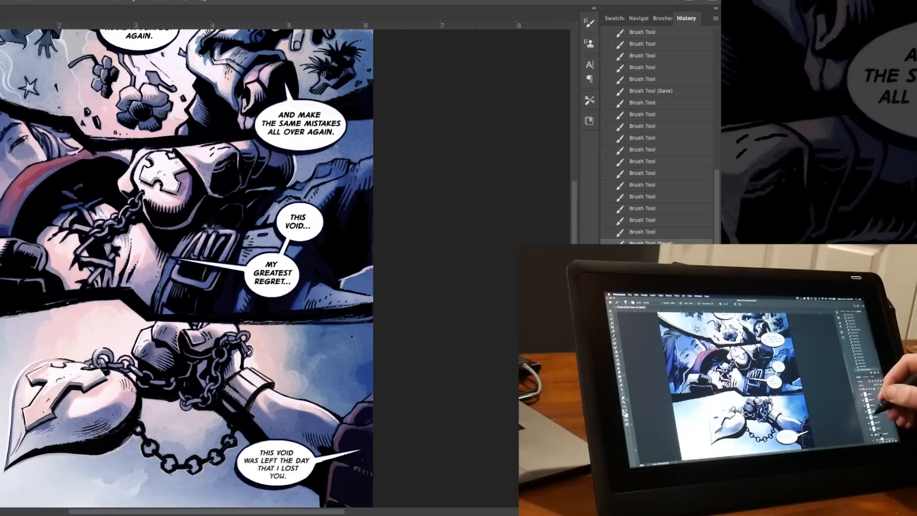
Paint the round pendant in the middle panel red.
mouse_move(145, 188)
left_mouse_down()
mouse_move(176, 201)
mouse_move(188, 181)
mouse_move(149, 198)
mouse_move(149, 164)
mouse_move(160, 184)
left_mouse_up()
left_click(0, 344)
left_click(70, 273)
mouse_move(169, 154)
left_mouse_down()
mouse_move(179, 211)
mouse_move(199, 229)
mouse_move(214, 226)
mouse_move(186, 170)
mouse_move(159, 216)
left_mouse_up()
key("super+plus")
left_click_drag(157, 209, 163, 224)
mouse_move(172, 205)
left_mouse_down()
mouse_move(182, 223)
mouse_move(173, 234)
mouse_move(161, 221)
left_mouse_up()
Erase the red that covers the white cross on the middle panel's pendant.
key("e")
left_click_drag(164, 201, 165, 234)
left_click_drag(162, 203, 160, 221)
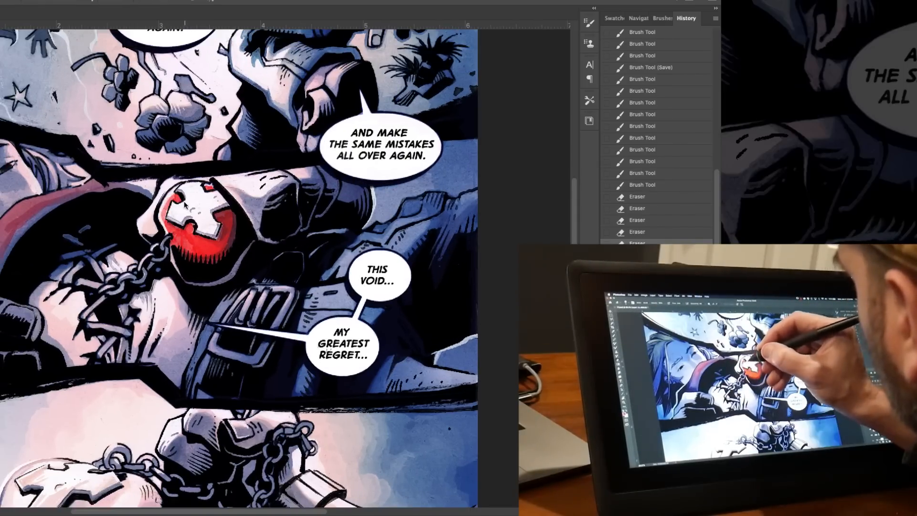
left_click_drag(177, 185, 164, 201)
Paint the large heart pendant in the bottom panel red around its cross, down to the pointed tip.
left_click_drag(306, 143, 304, 198)
left_click_drag(200, 420, 296, 105)
key("b")
mouse_move(176, 251)
left_mouse_down()
mouse_move(163, 268)
mouse_move(218, 231)
mouse_move(244, 256)
mouse_move(178, 253)
mouse_move(177, 286)
mouse_move(252, 261)
mouse_move(192, 306)
left_mouse_up()
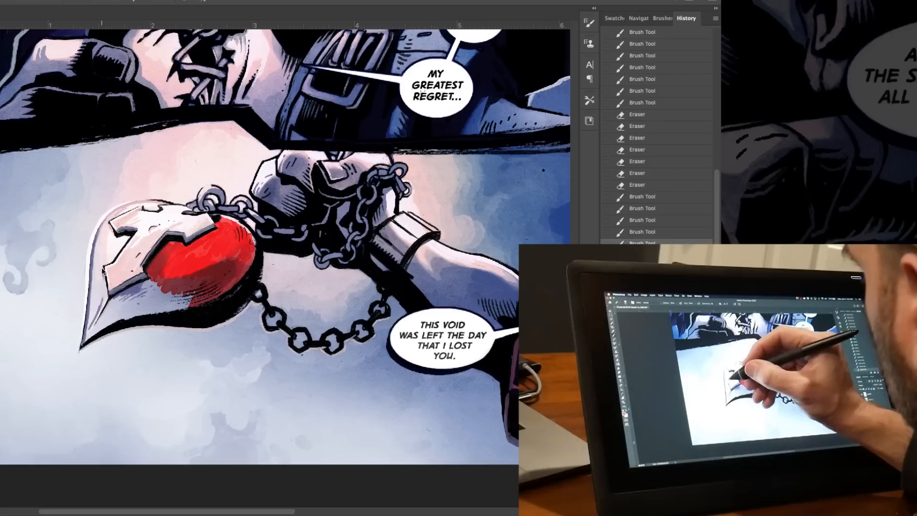
left_click_drag(109, 229, 98, 319)
left_click_drag(106, 270, 100, 316)
mouse_move(94, 323)
left_mouse_down()
mouse_move(106, 263)
mouse_move(115, 244)
left_mouse_up()
left_click_drag(117, 237, 109, 259)
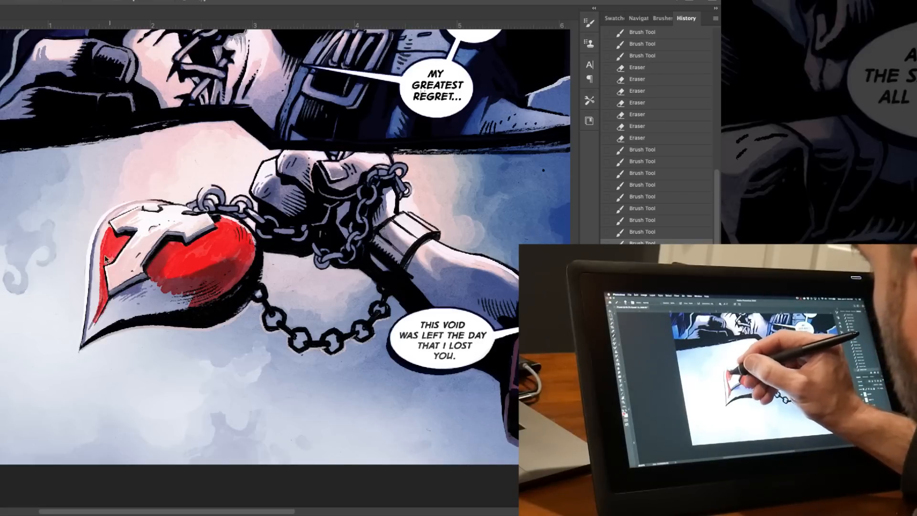
mouse_move(106, 311)
left_mouse_down()
mouse_move(147, 285)
mouse_move(196, 295)
mouse_move(99, 321)
left_mouse_up()
left_click_drag(98, 324, 176, 301)
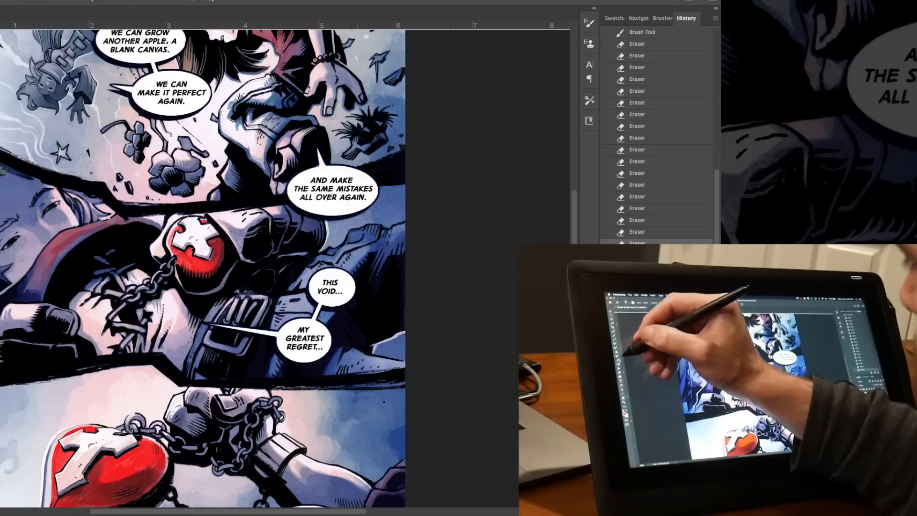
Erase excess red from the cross and soften the red along the heart pendant's shaded underside.
mouse_move(201, 239)
left_mouse_down()
mouse_move(191, 269)
mouse_move(221, 268)
left_mouse_up()
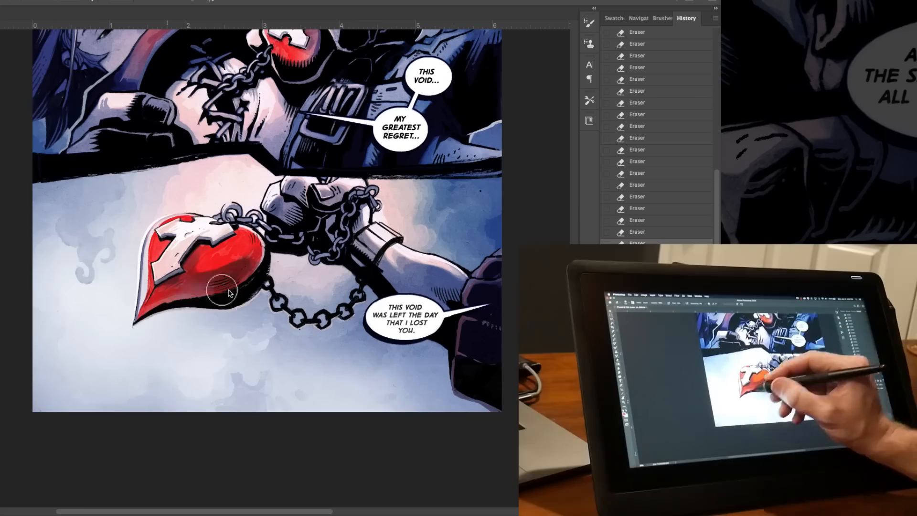
left_click_drag(167, 315, 248, 273)
left_click_drag(143, 329, 225, 267)
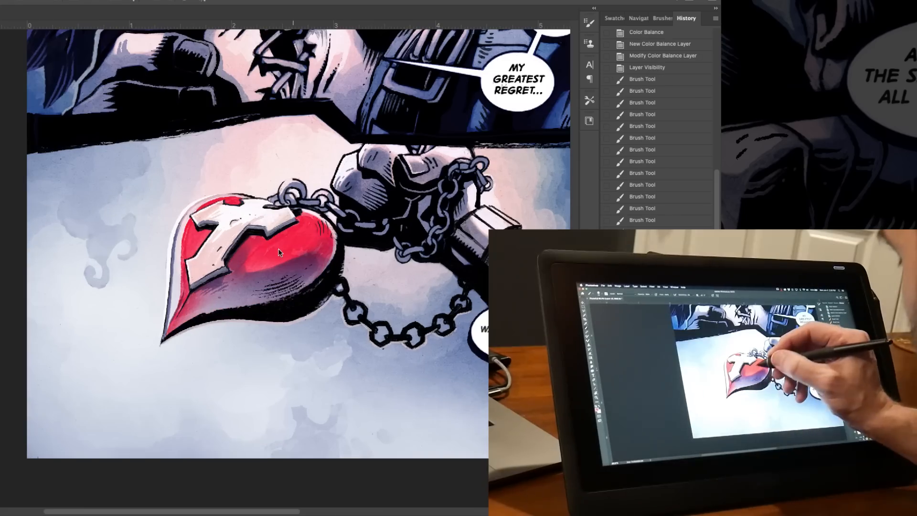
left_click_drag(279, 252, 292, 246)
mouse_move(478, 177)
left_mouse_down()
mouse_move(351, 273)
mouse_move(297, 363)
left_mouse_up()
mouse_move(296, 95)
left_mouse_down()
mouse_move(279, 387)
mouse_move(275, 116)
left_mouse_up()
mouse_move(275, 410)
left_mouse_down()
mouse_move(288, 396)
mouse_move(273, 406)
left_mouse_up()
Change the layer's blending mode and toggle its visibility to compare the whole page with and without it.
key("super+0")
left_click(608, 349)
left_click(608, 349)
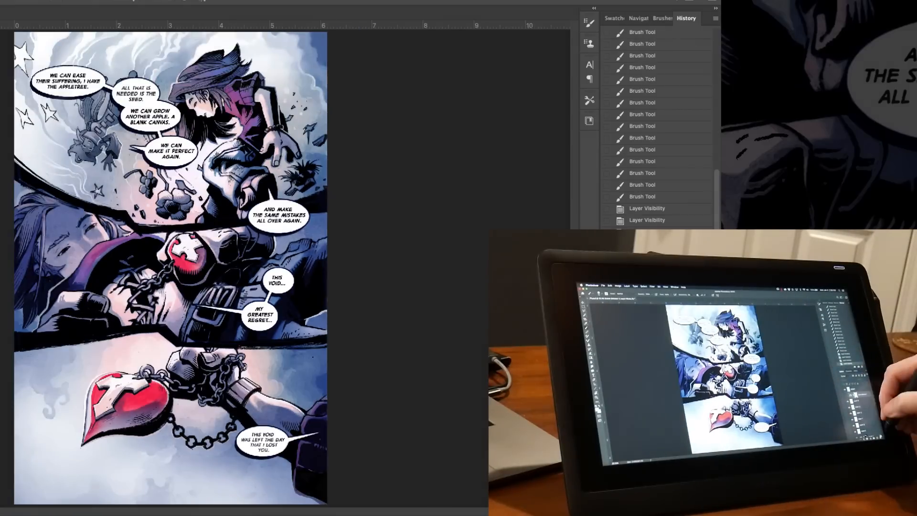
left_click(608, 349)
left_click(669, 349)
left_click(634, 290)
left_click(654, 361)
left_click(608, 352)
left_click(607, 351)
left_click(608, 351)
left_click(607, 351)
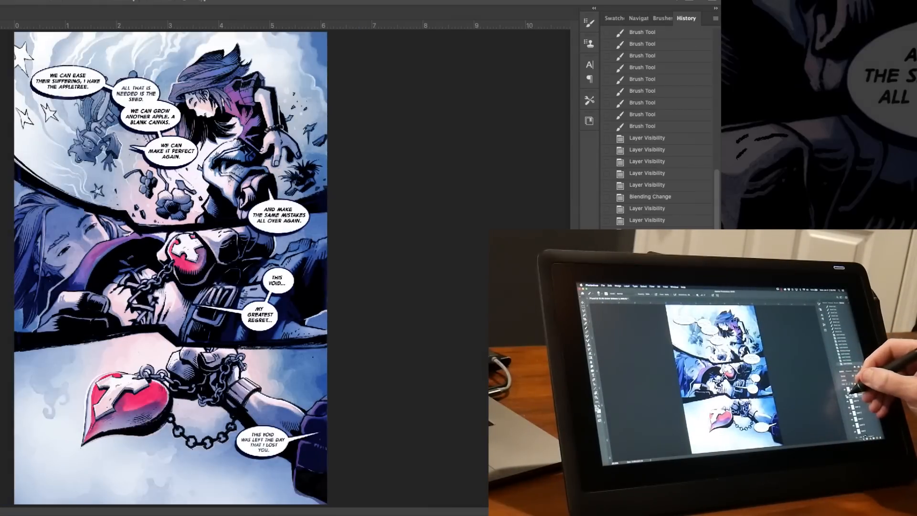
left_click(608, 351)
left_click(608, 351)
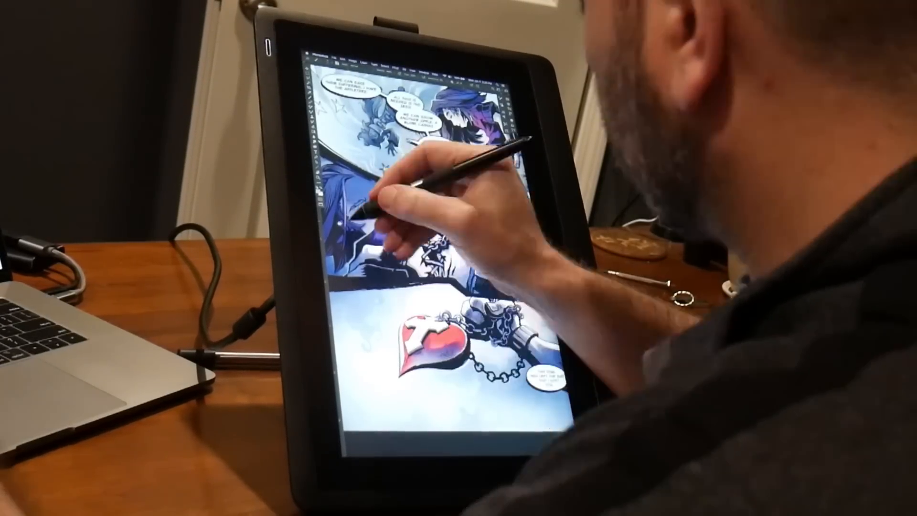
left_click_drag(354, 211, 422, 239)
left_click_drag(423, 206, 429, 251)
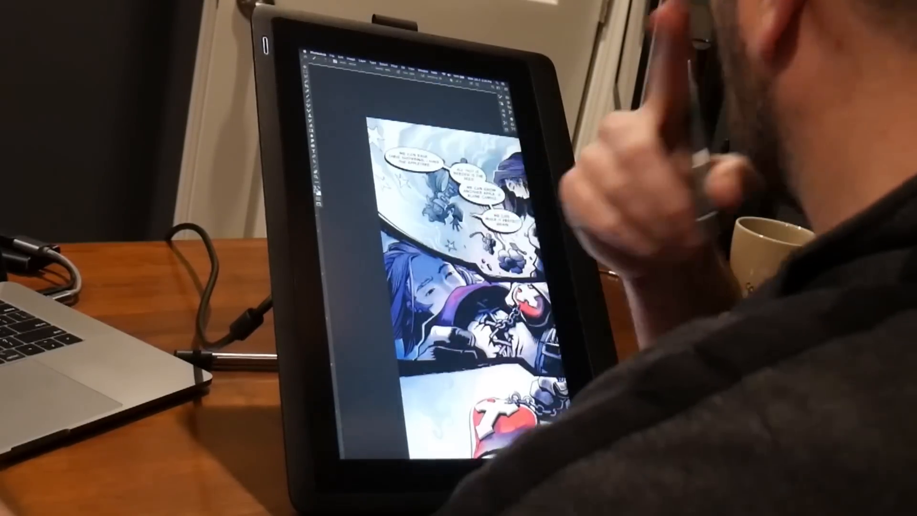
left_click_drag(514, 140, 467, 164)
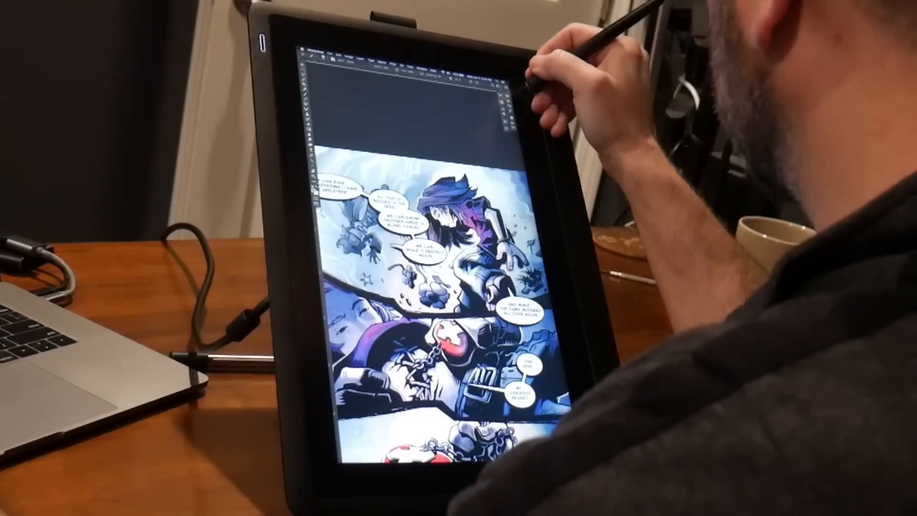
left_click(504, 116)
left_click(500, 97)
left_click(513, 118)
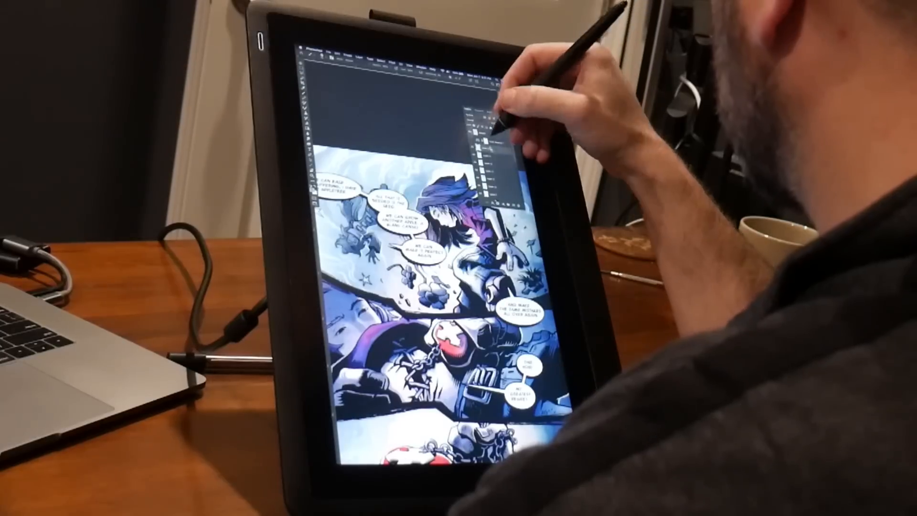
left_click(513, 115)
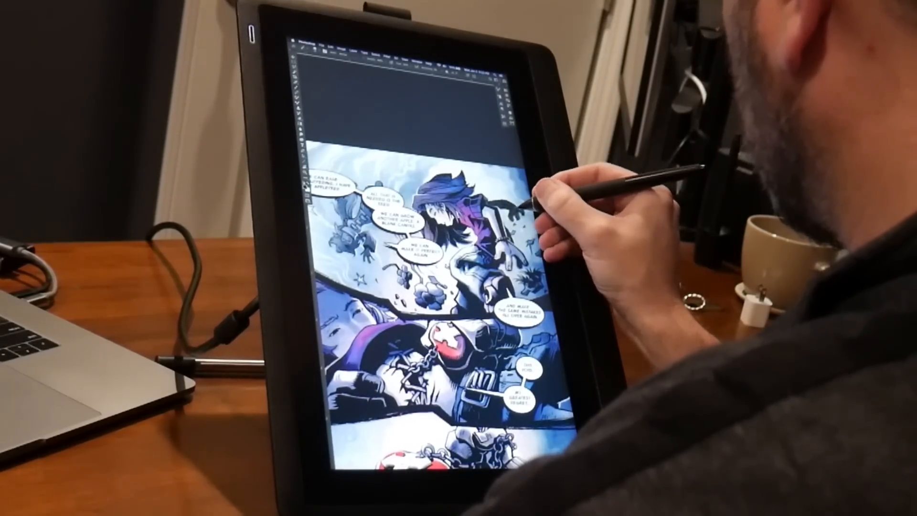
key("super+plus")
left_click_drag(528, 211, 444, 274)
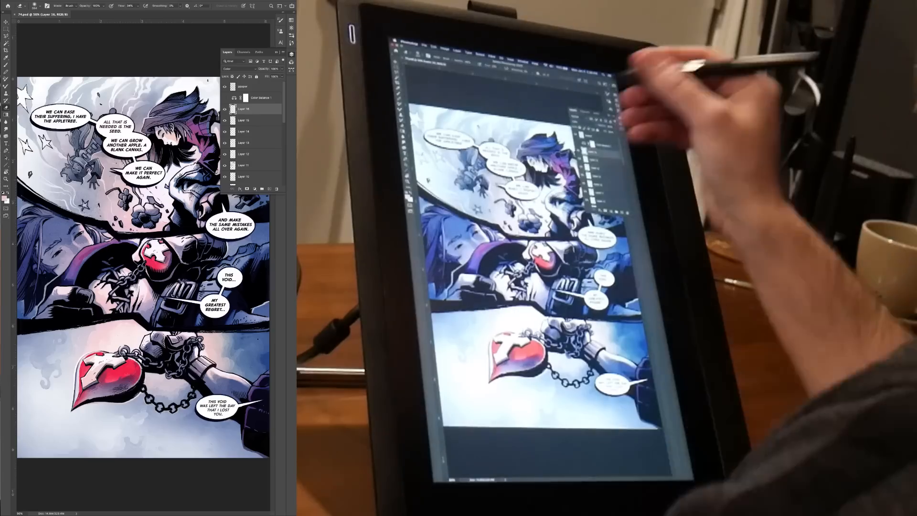
Collapse the Layers panel, choose another eraser preset and reduce its size.
left_click(276, 52)
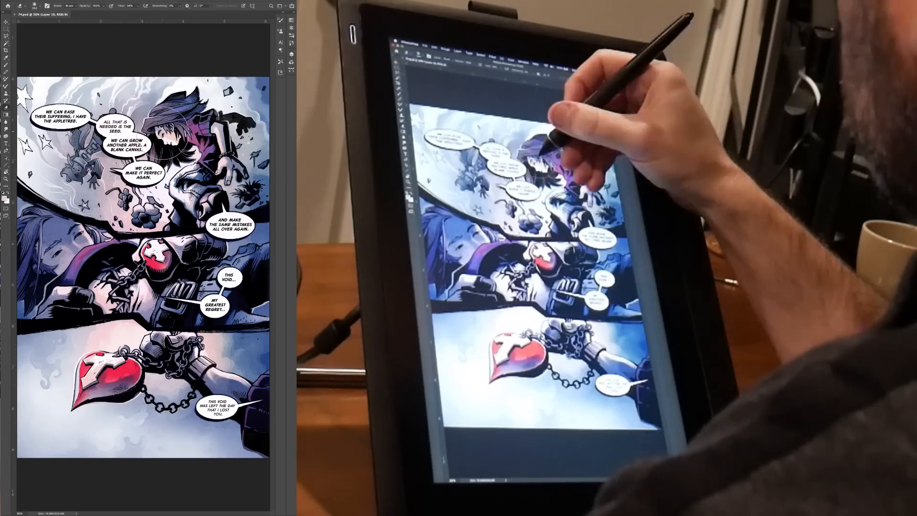
right_click(163, 132)
left_click(201, 207)
left_click_drag(240, 213, 241, 221)
left_click(202, 197)
left_click(221, 55)
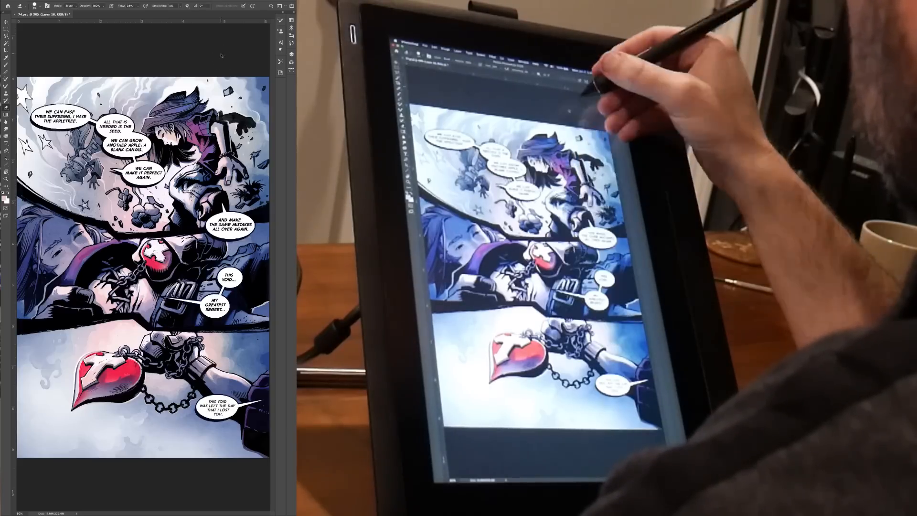
key("super+plus")
key("super+plus")
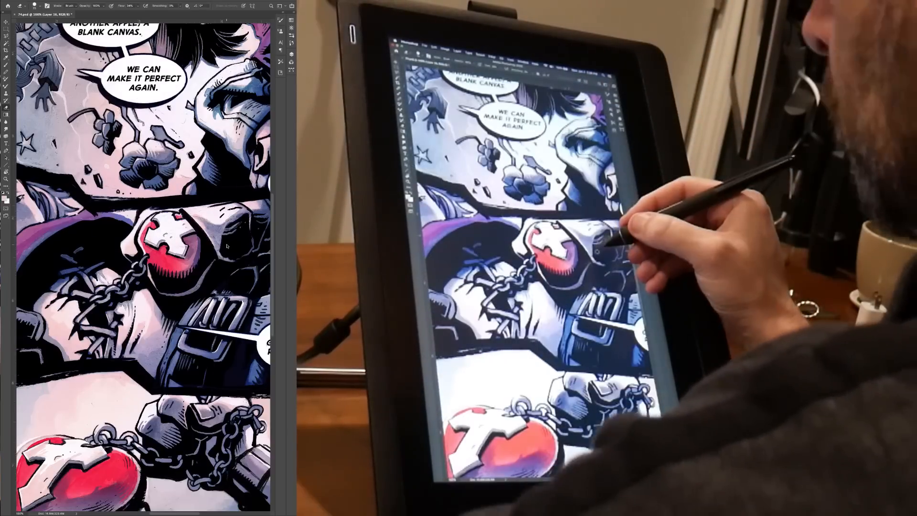
key("bracketleft")
key("bracketleft")
key("bracketleft")
left_click(233, 243)
left_click(189, 147)
Ink black hatching onto the middle panel's red pendant on a new layer, using a smaller brush preset and default colours.
right_click(200, 182)
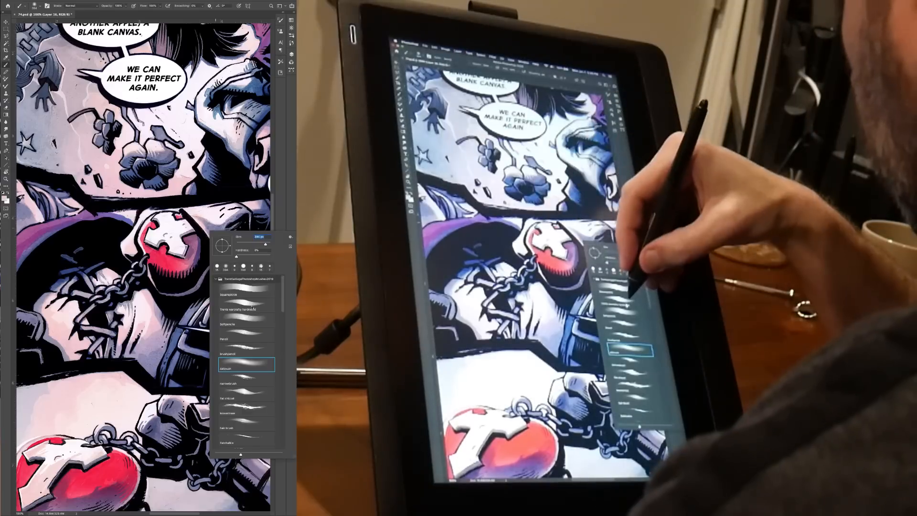
left_click(247, 306)
left_click(198, 278)
key("bracketleft")
key("bracketleft")
key("bracketleft")
key("bracketleft")
key("d")
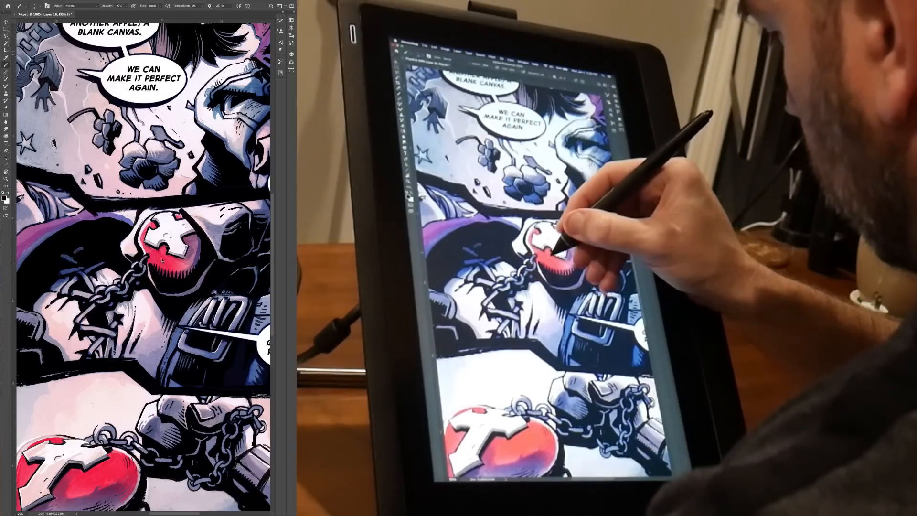
key("super+shift+alt+n")
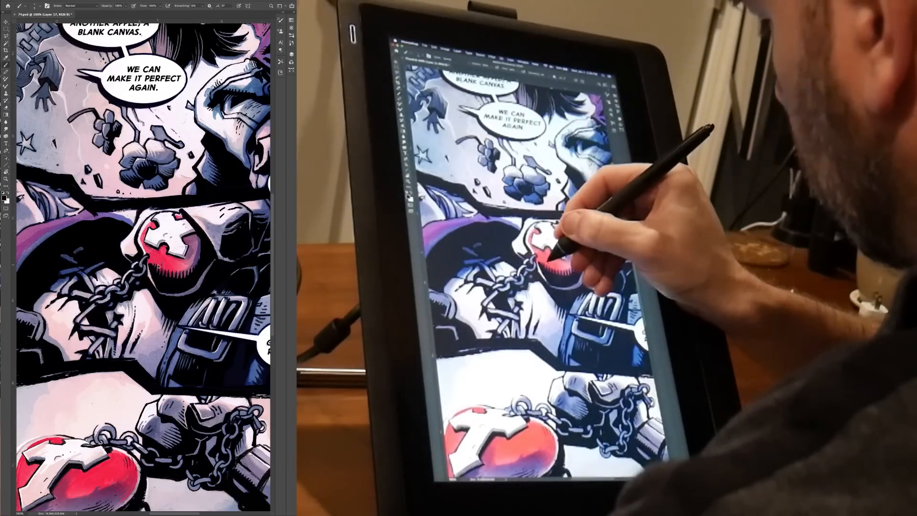
left_click_drag(177, 268, 170, 268)
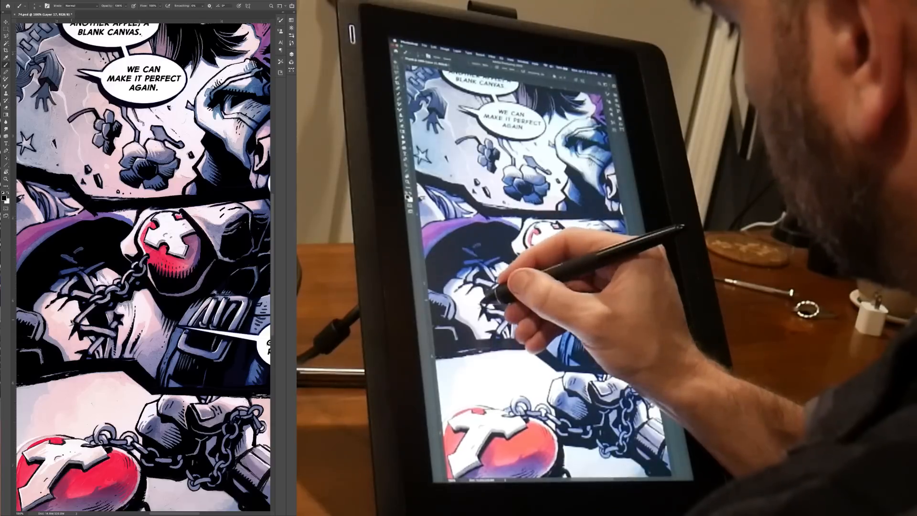
Sample a blue from the artwork and brush hatch lines into the black area inside the reclining figure's purple collar.
left_click_drag(114, 334, 179, 344)
left_click(130, 284, "alt")
left_click_drag(109, 297, 117, 291)
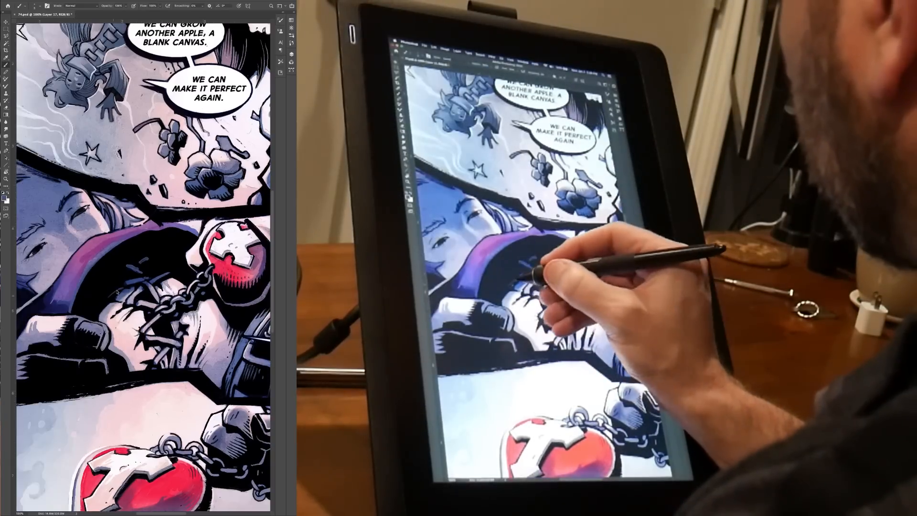
left_click_drag(152, 256, 152, 273)
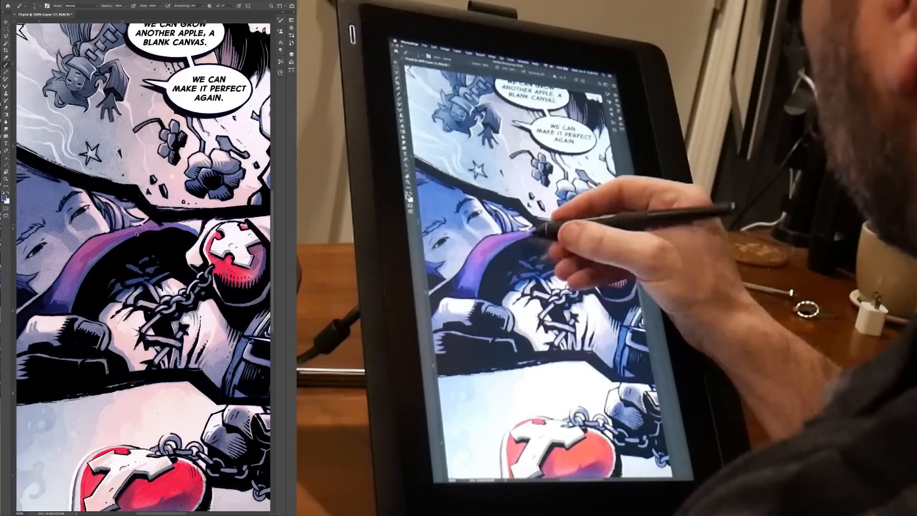